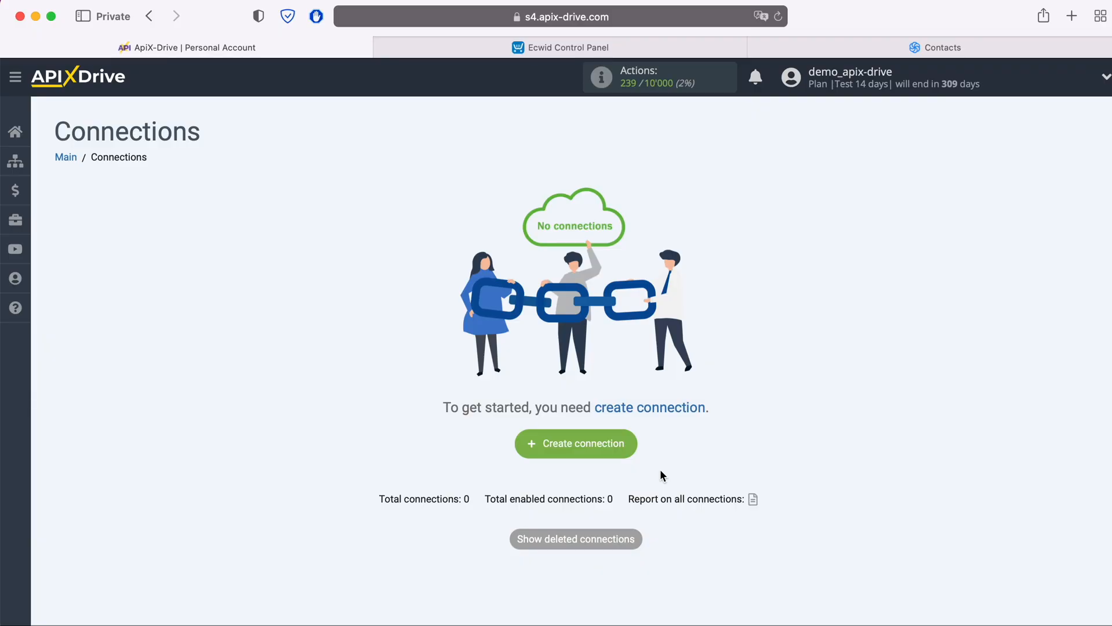
Start a new connection from the empty Connections page with Create connection.
{"action": "left_click", "coordinate": [632, 450]}
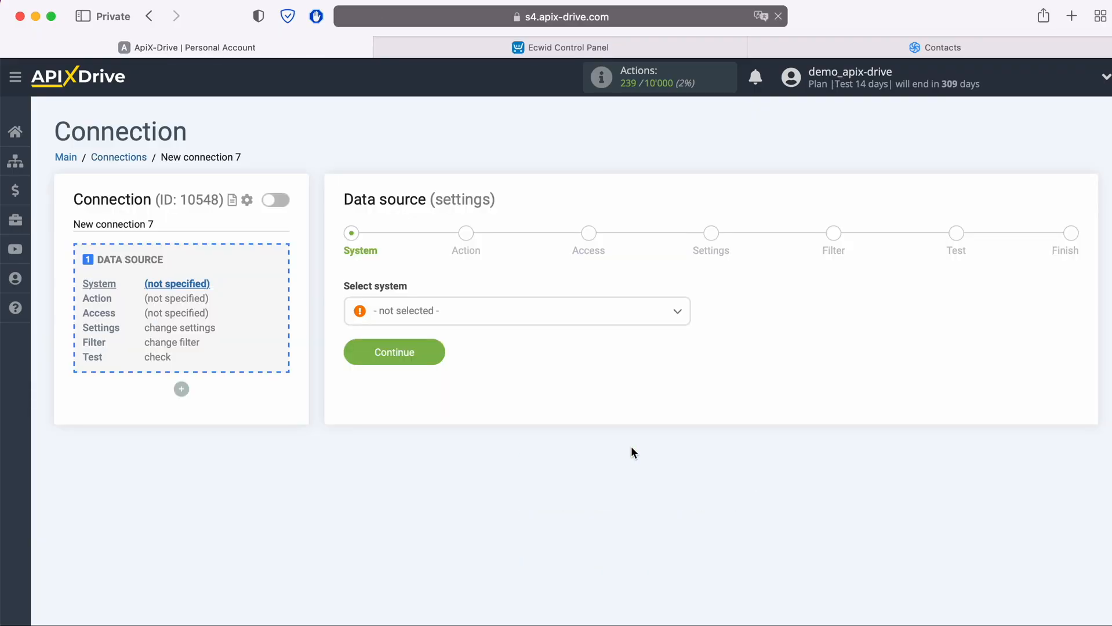
Choose Ecwid as the connection's data source system.
{"action": "left_click", "coordinate": [546, 317]}
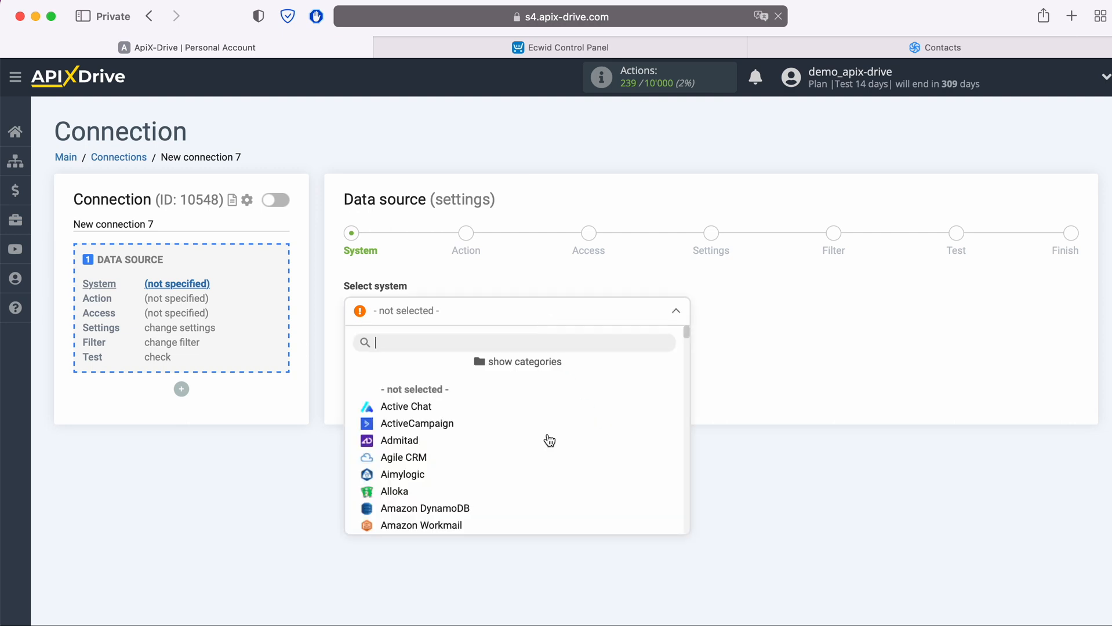
{"action": "scroll", "coordinate": [548, 446], "scroll_direction": "down", "scroll_amount": 3}
{"action": "scroll", "coordinate": [553, 459], "scroll_direction": "down", "scroll_amount": 12}
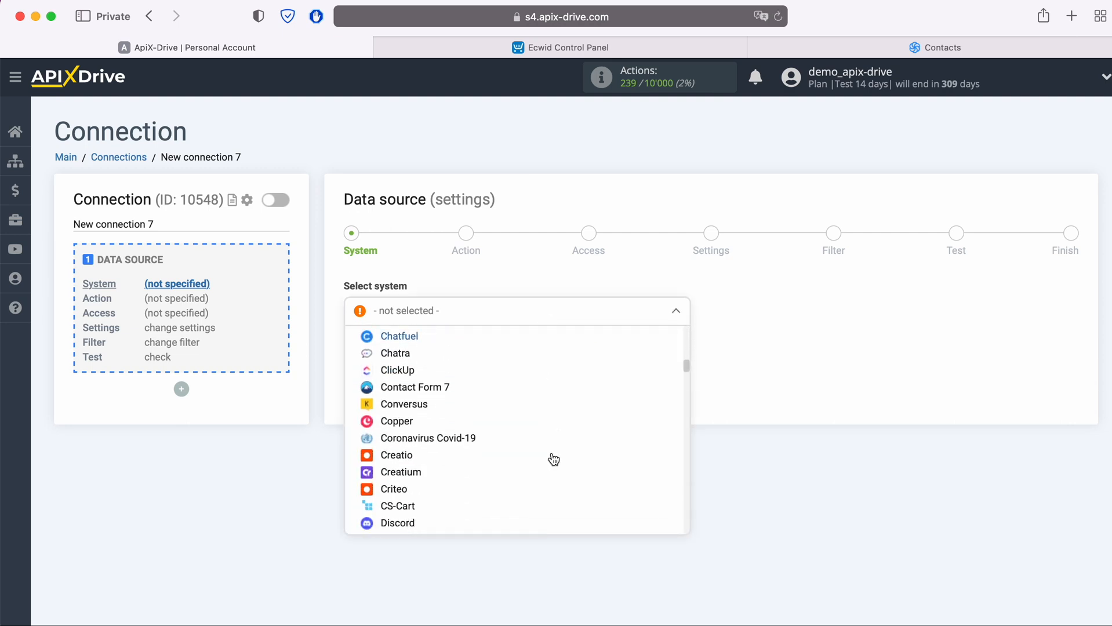
{"action": "left_click", "coordinate": [403, 449]}
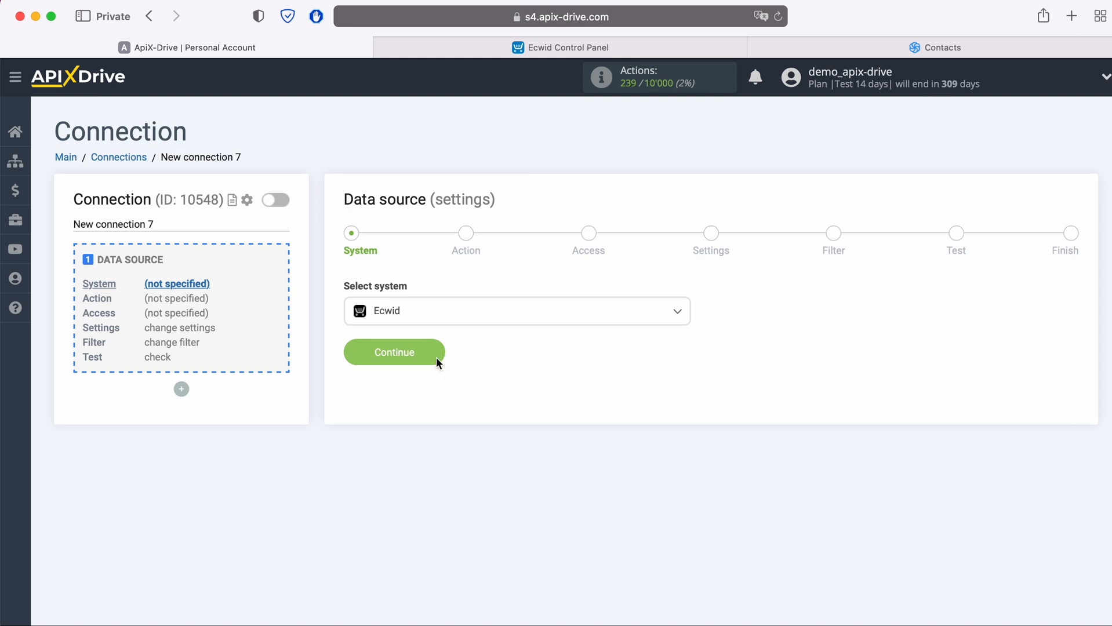
{"action": "left_click", "coordinate": [436, 357]}
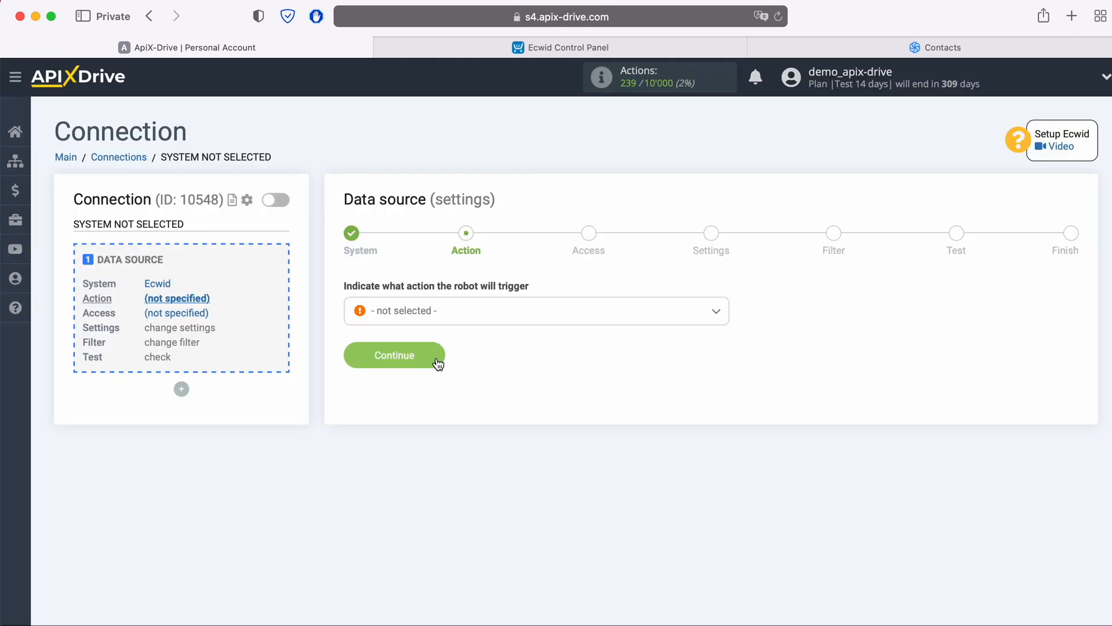
Set the Ecwid action to Get ORDERS (new) and begin connecting an Ecwid account.
{"action": "left_click", "coordinate": [474, 316]}
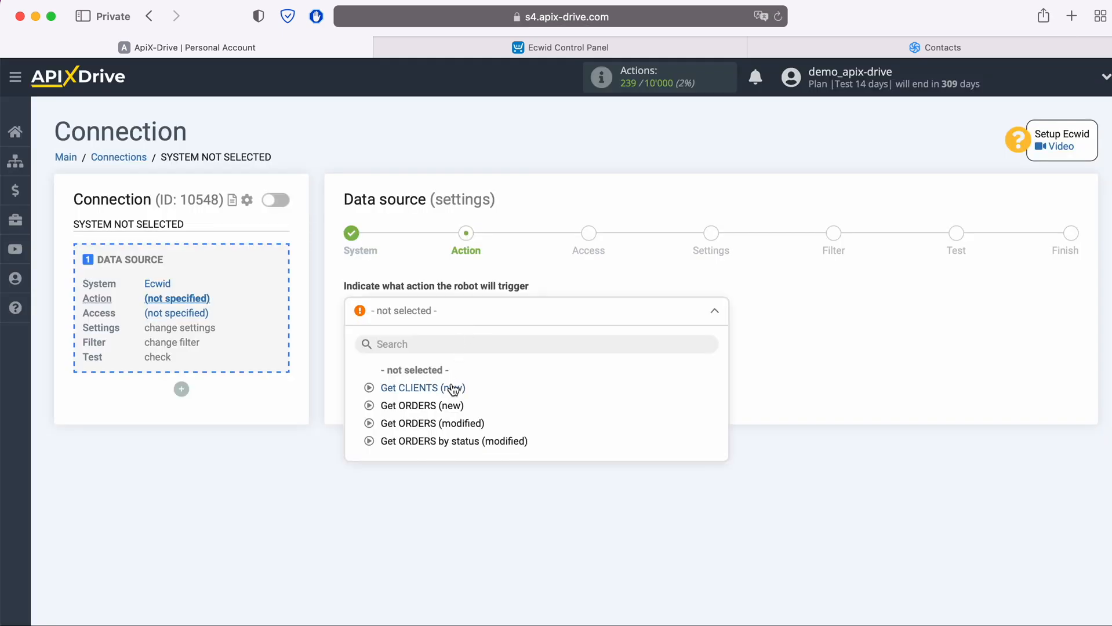
{"action": "left_click", "coordinate": [452, 406]}
{"action": "left_click", "coordinate": [438, 360]}
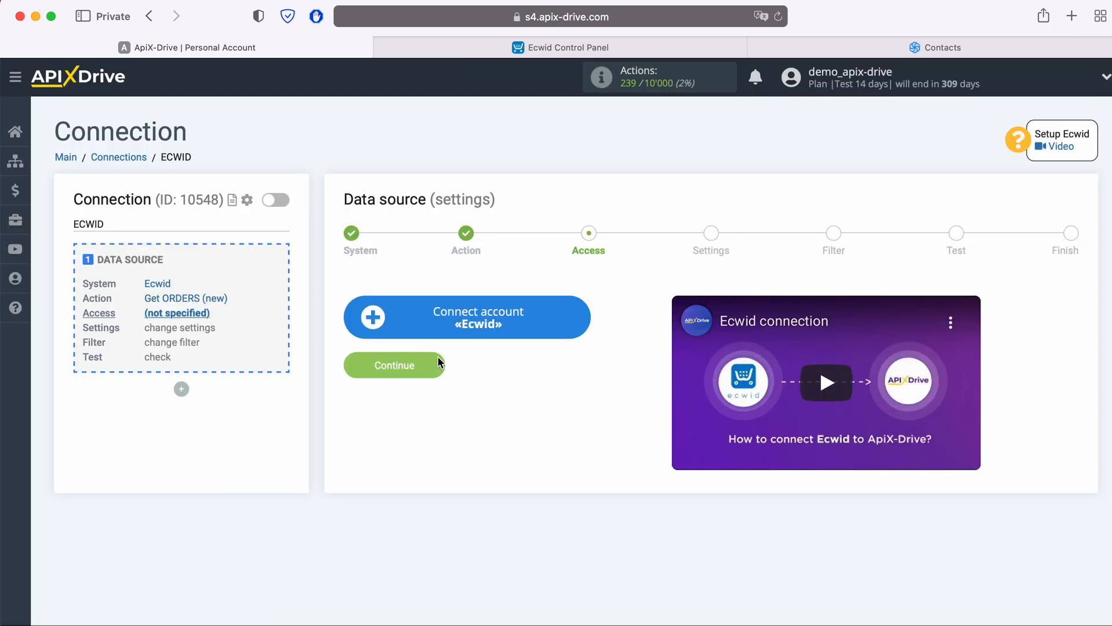
{"action": "left_click", "coordinate": [587, 317]}
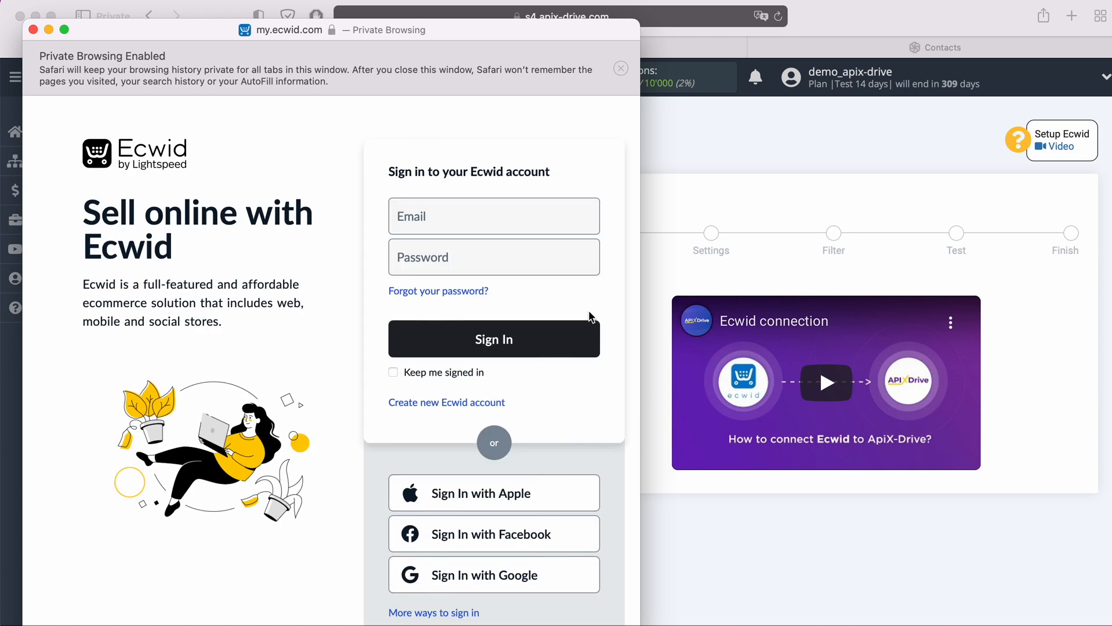
Sign in to the Ecwid store with the account e-mail and password.
{"action": "left_click", "coordinate": [509, 225]}
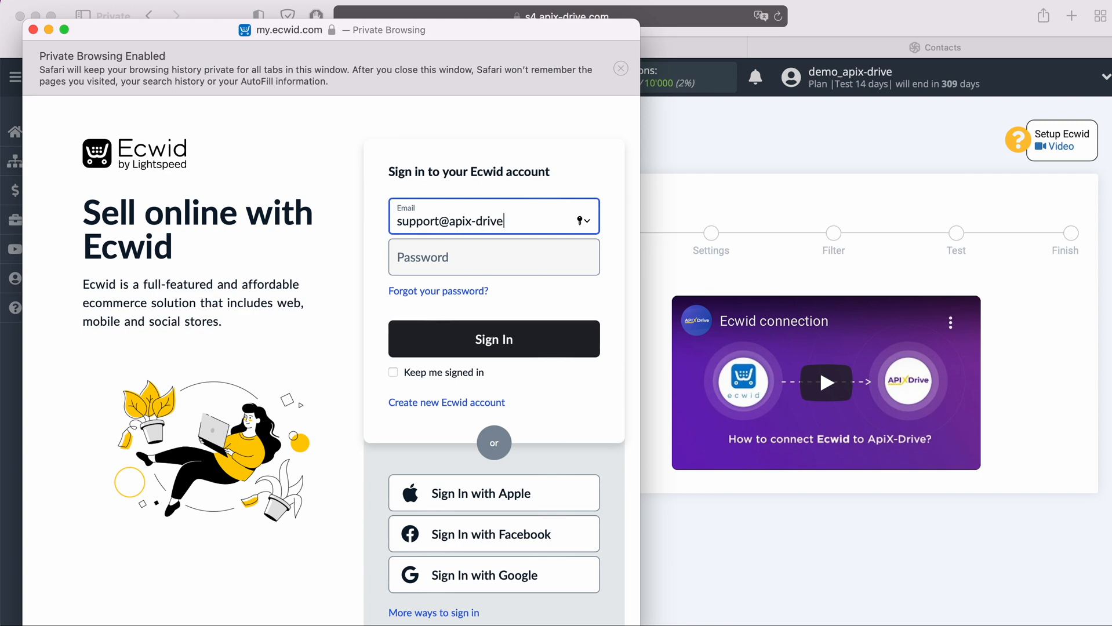
{"action": "key", "text": "Tab"}
{"action": "type", "text": "••••••••••••"}
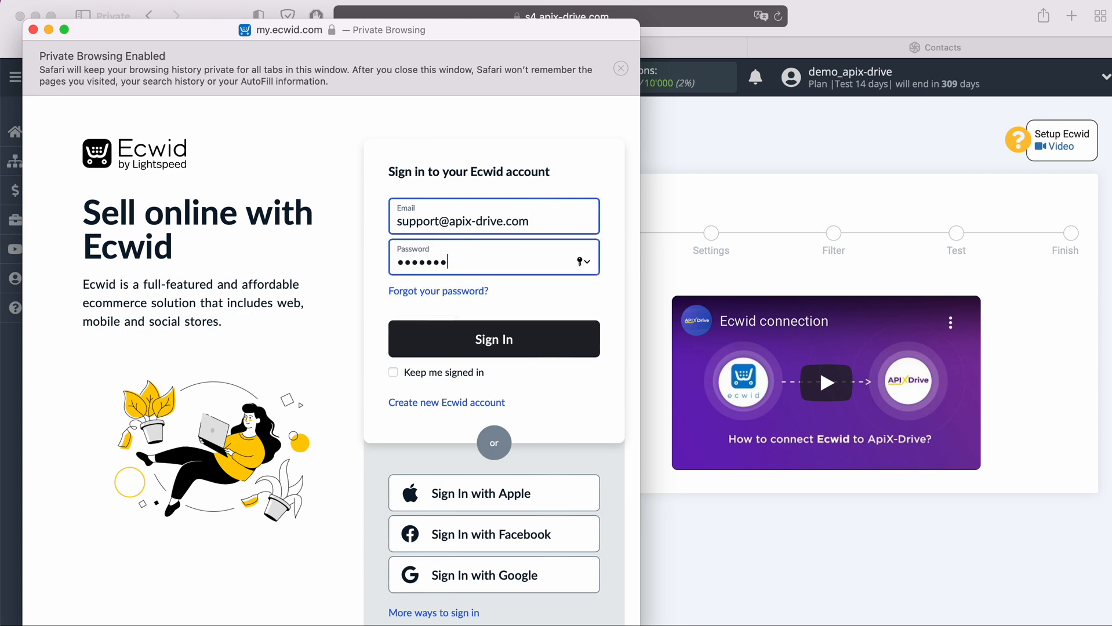
{"action": "left_click", "coordinate": [524, 351]}
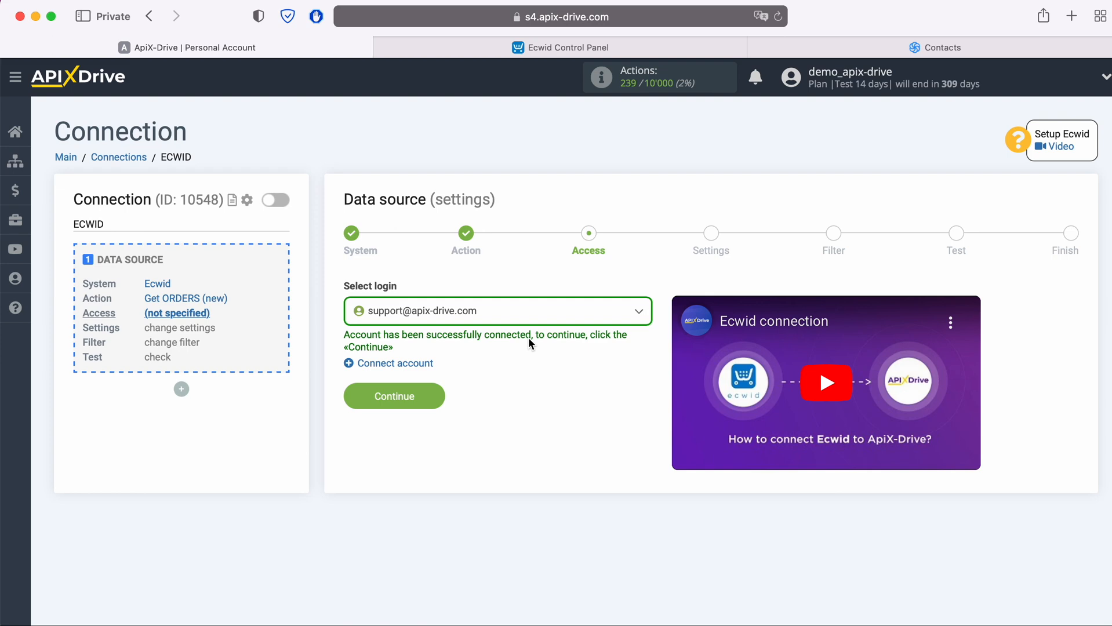
Select the connected Ecwid account as the data source login.
{"action": "left_click", "coordinate": [514, 314]}
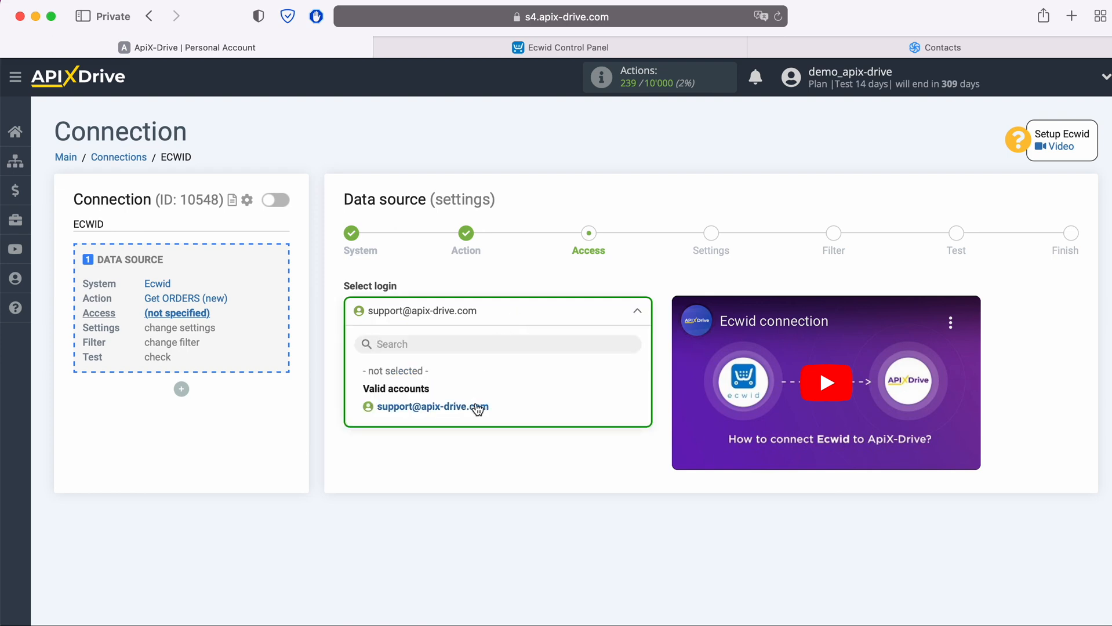
{"action": "left_click", "coordinate": [476, 401]}
{"action": "left_click", "coordinate": [436, 396]}
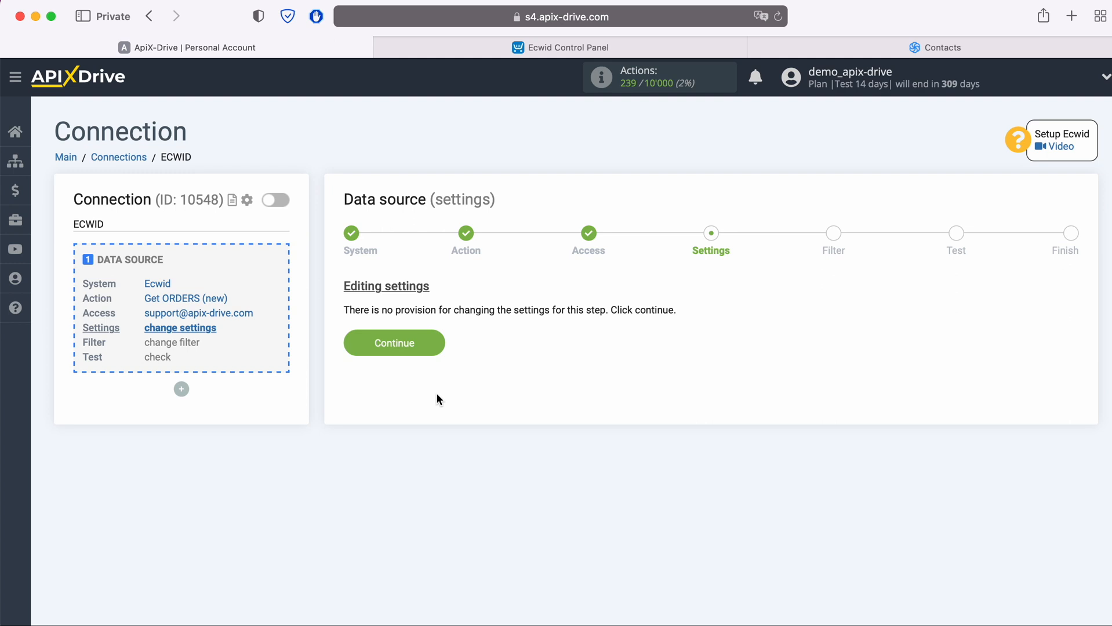
Skip Settings and Filter, review the sample order data, and finish the source setup.
{"action": "left_click", "coordinate": [437, 346]}
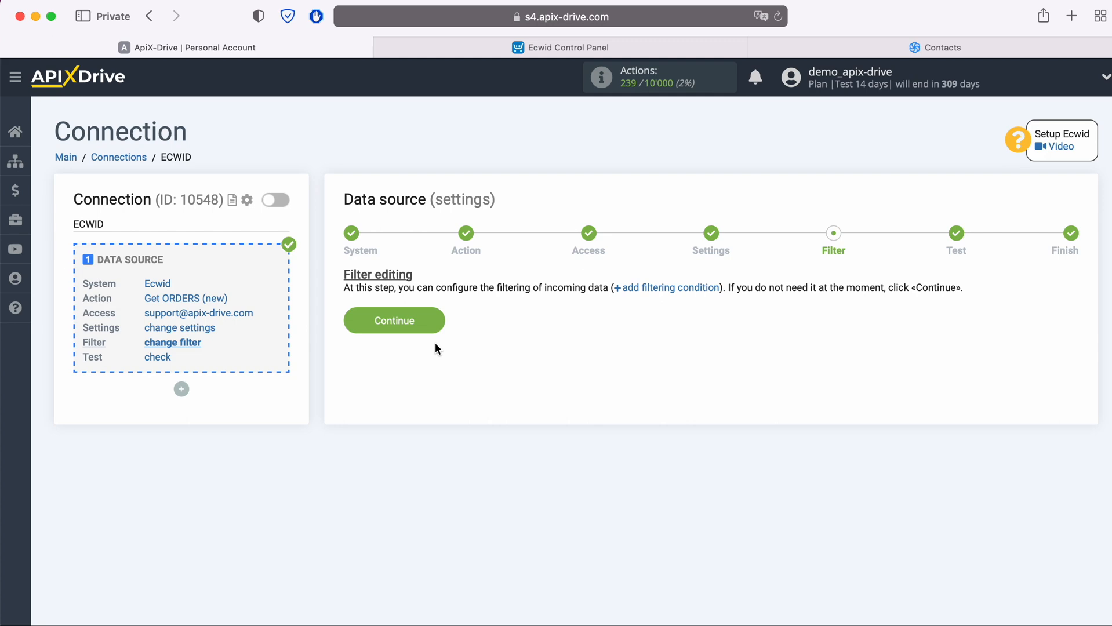
{"action": "left_click", "coordinate": [436, 320]}
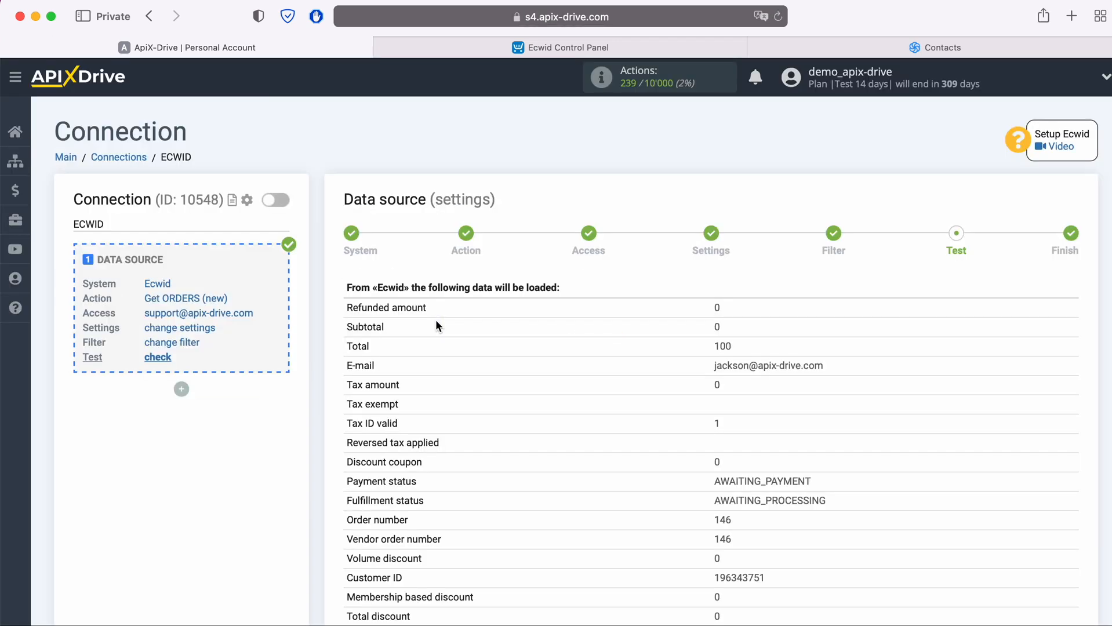
{"action": "scroll", "coordinate": [435, 319], "scroll_direction": "down", "scroll_amount": 5}
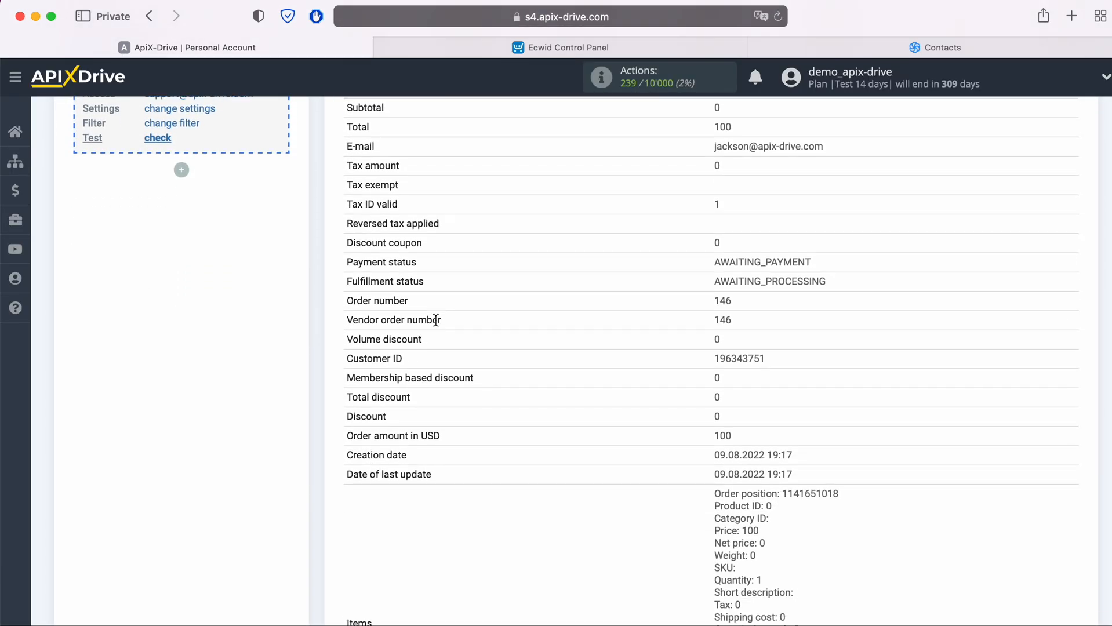
{"action": "scroll", "coordinate": [435, 321], "scroll_direction": "down", "scroll_amount": 5}
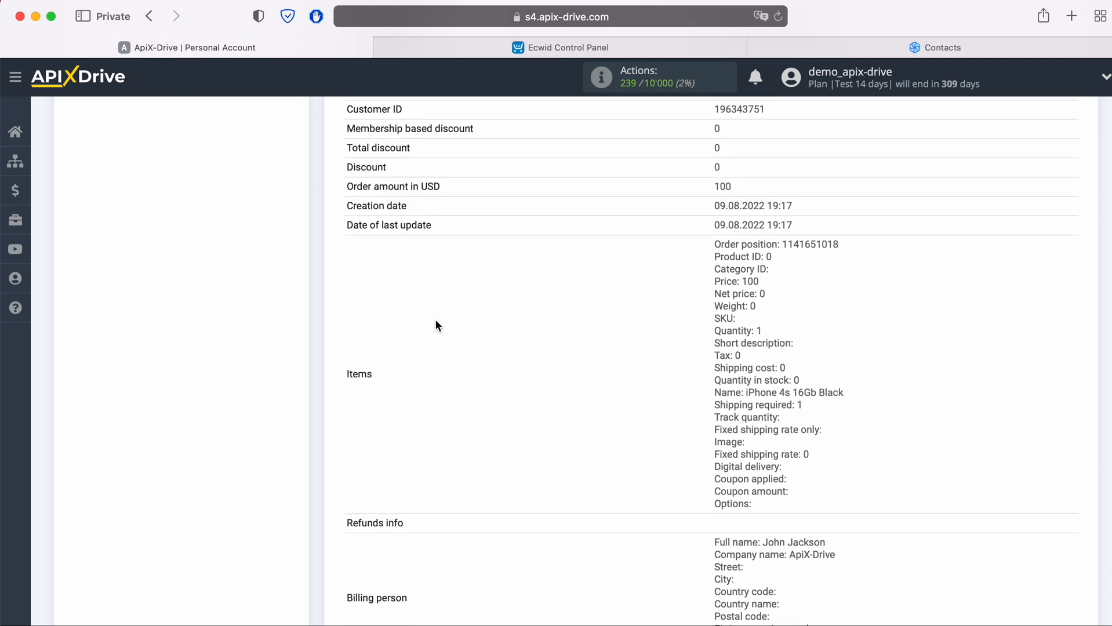
{"action": "scroll", "coordinate": [435, 319], "scroll_direction": "down", "scroll_amount": 3}
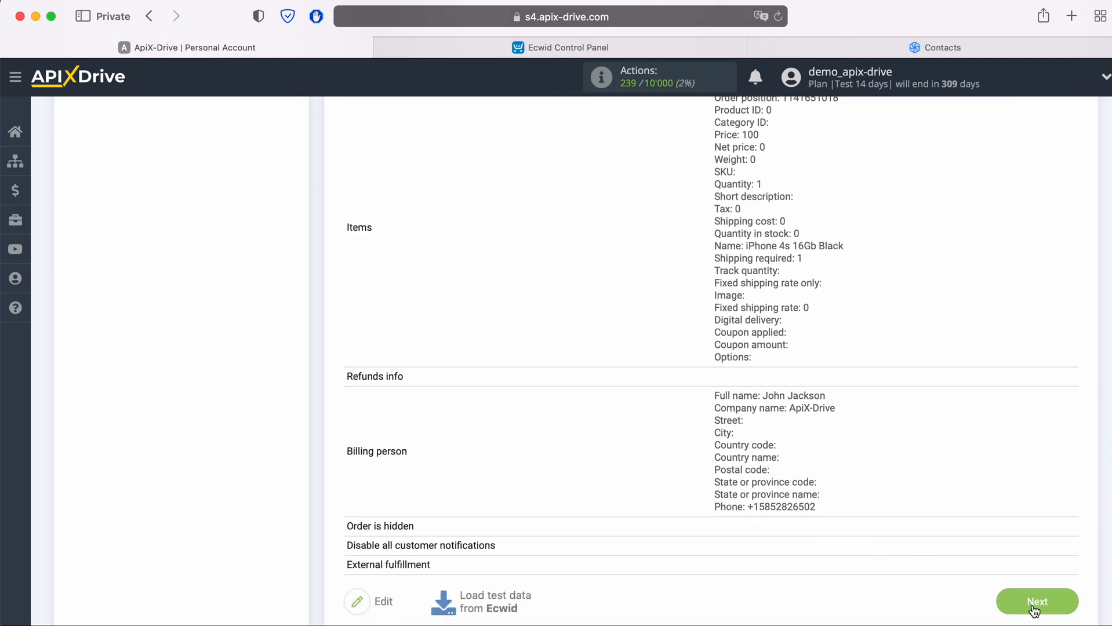
{"action": "left_click", "coordinate": [1036, 603]}
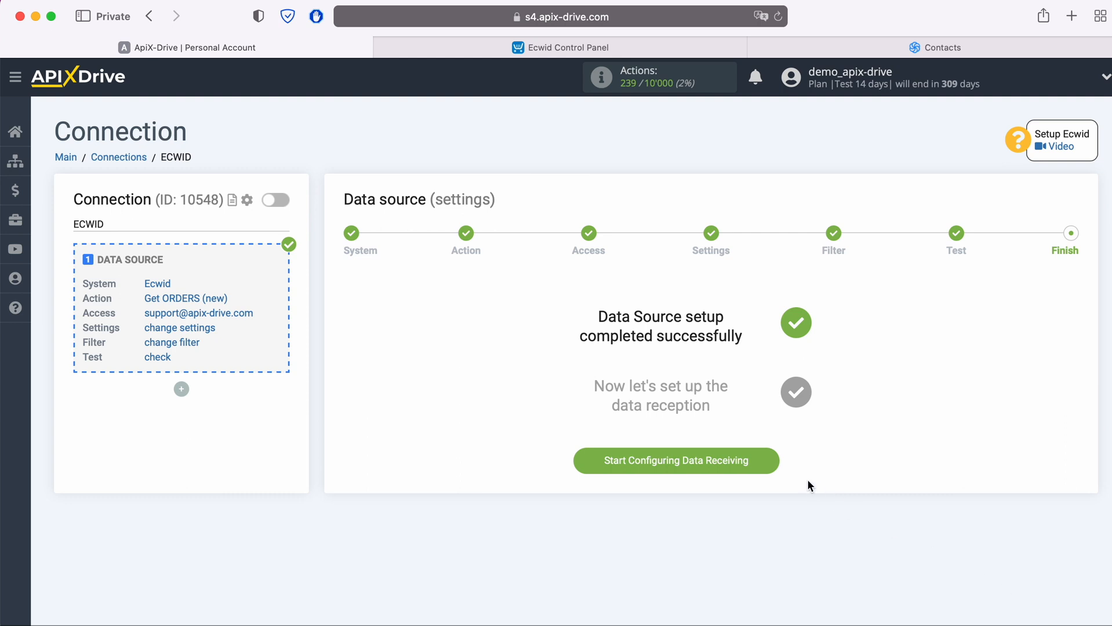
{"action": "left_click", "coordinate": [772, 462]}
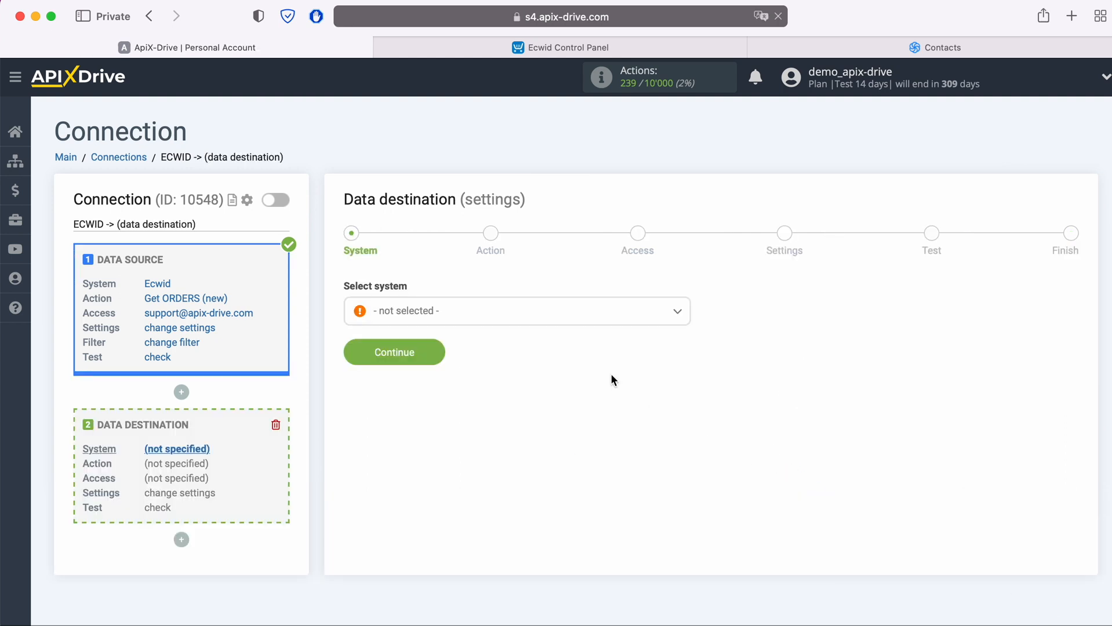
Choose Sendinblue as the data destination system.
{"action": "left_click", "coordinate": [551, 311]}
{"action": "scroll", "coordinate": [597, 422], "scroll_direction": "down", "scroll_amount": 5}
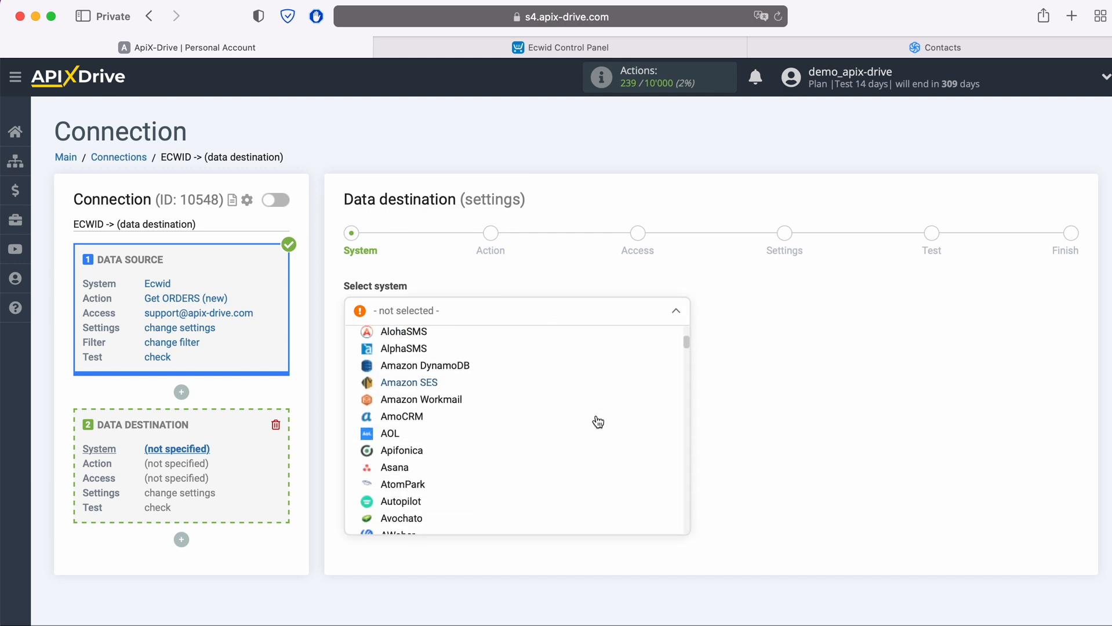
{"action": "scroll", "coordinate": [598, 422], "scroll_direction": "down", "scroll_amount": 15}
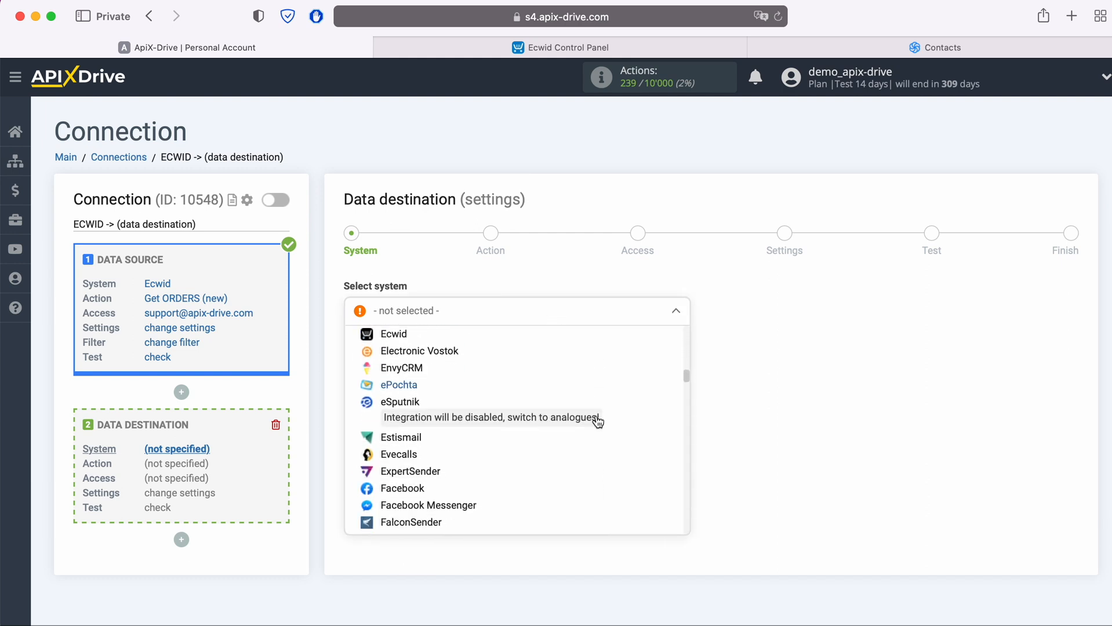
{"action": "scroll", "coordinate": [597, 422], "scroll_direction": "down", "scroll_amount": 15}
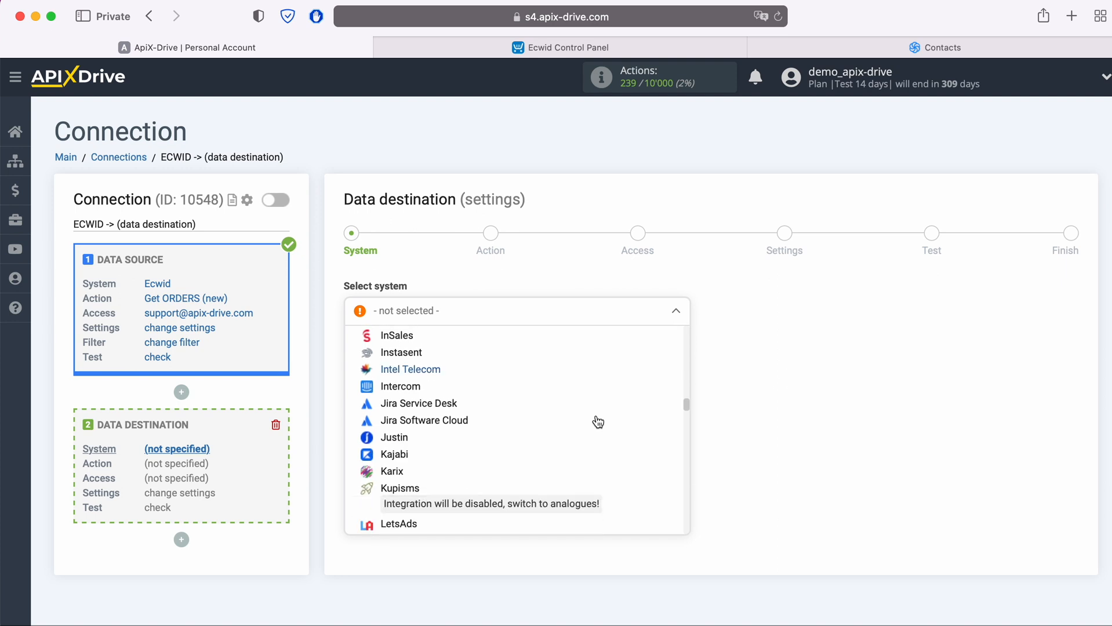
{"action": "scroll", "coordinate": [598, 422], "scroll_direction": "down", "scroll_amount": 15}
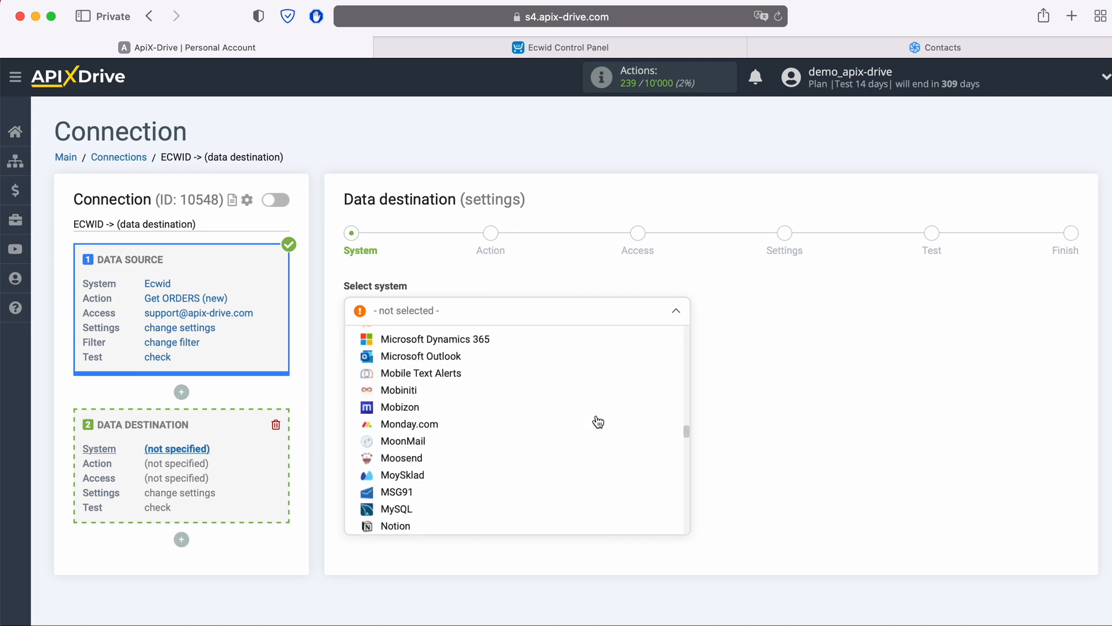
{"action": "scroll", "coordinate": [598, 422], "scroll_direction": "down", "scroll_amount": 15}
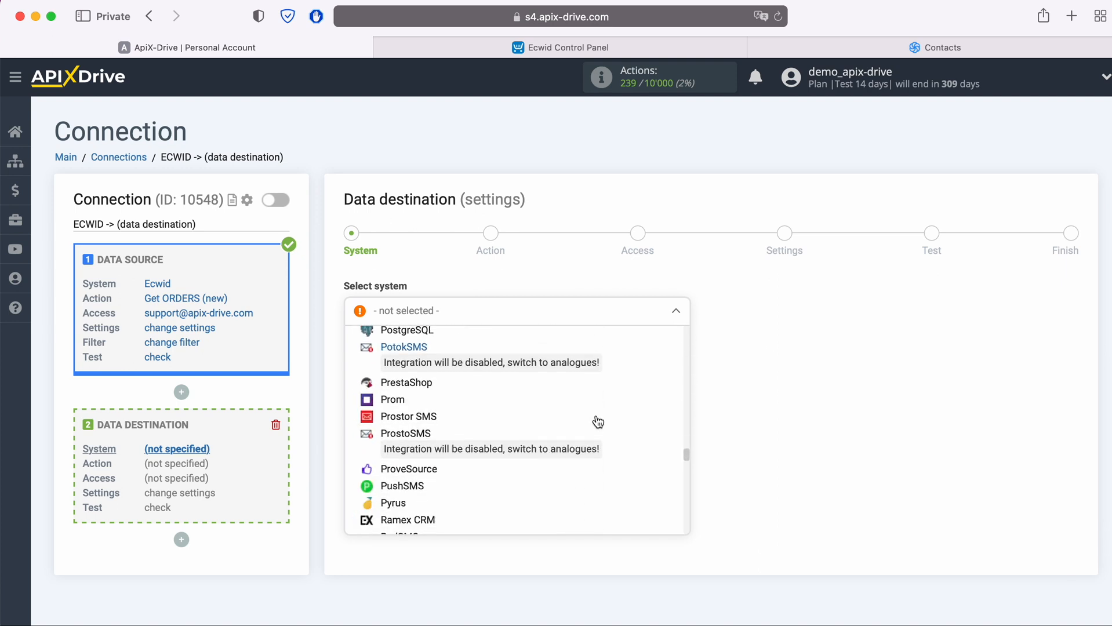
{"action": "scroll", "coordinate": [598, 422], "scroll_direction": "down", "scroll_amount": 10}
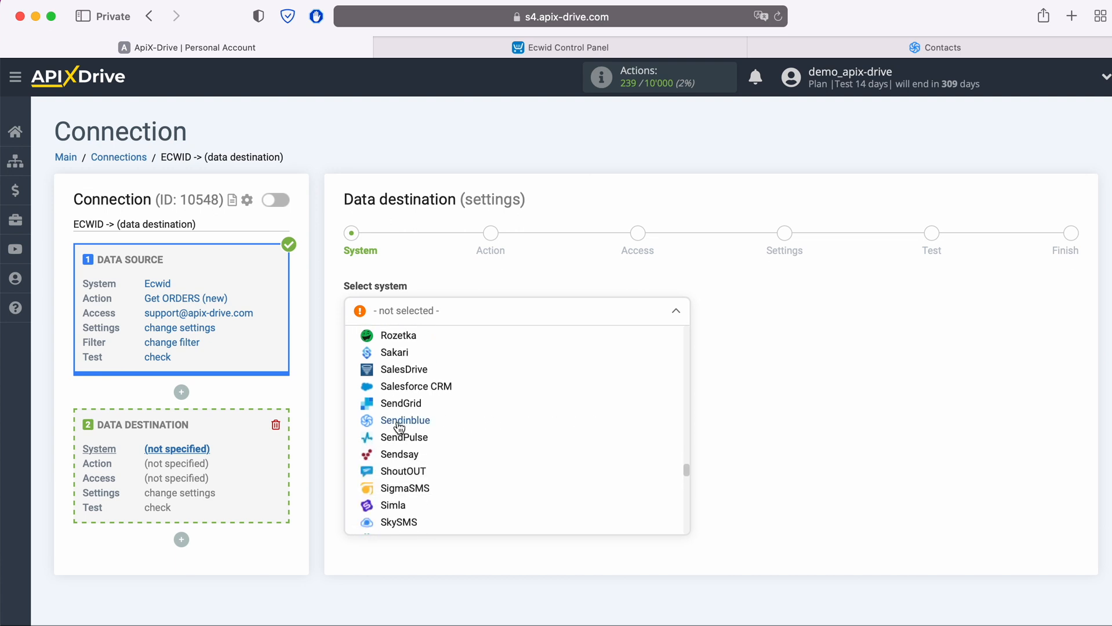
{"action": "left_click", "coordinate": [400, 421]}
{"action": "left_click", "coordinate": [439, 356]}
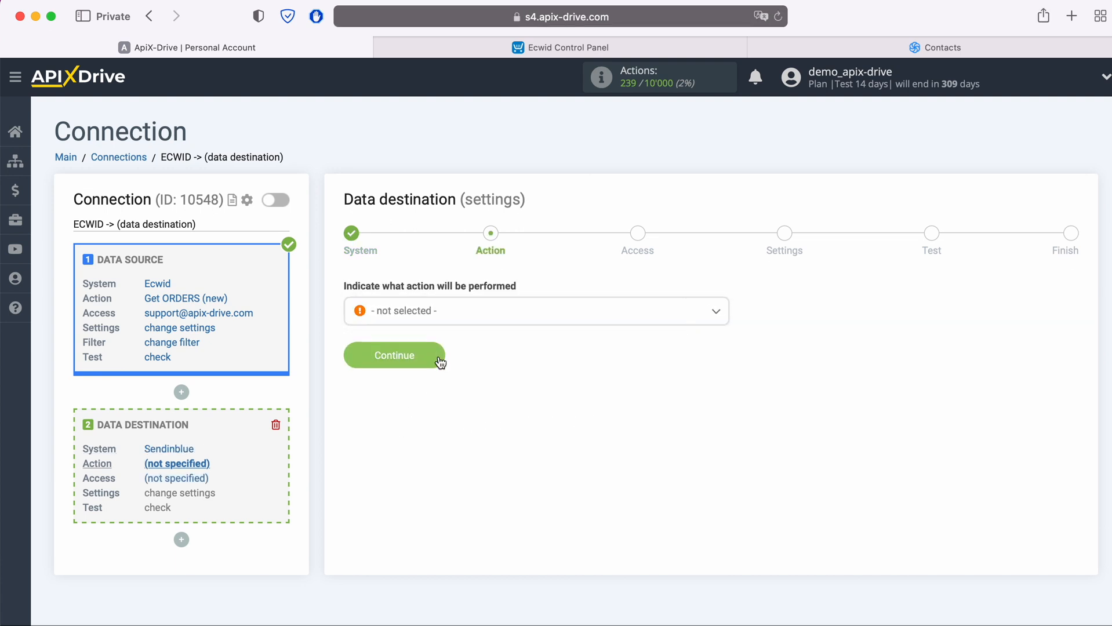
Set the Sendinblue action to Add / Update CONTACT.
{"action": "left_click", "coordinate": [469, 311]}
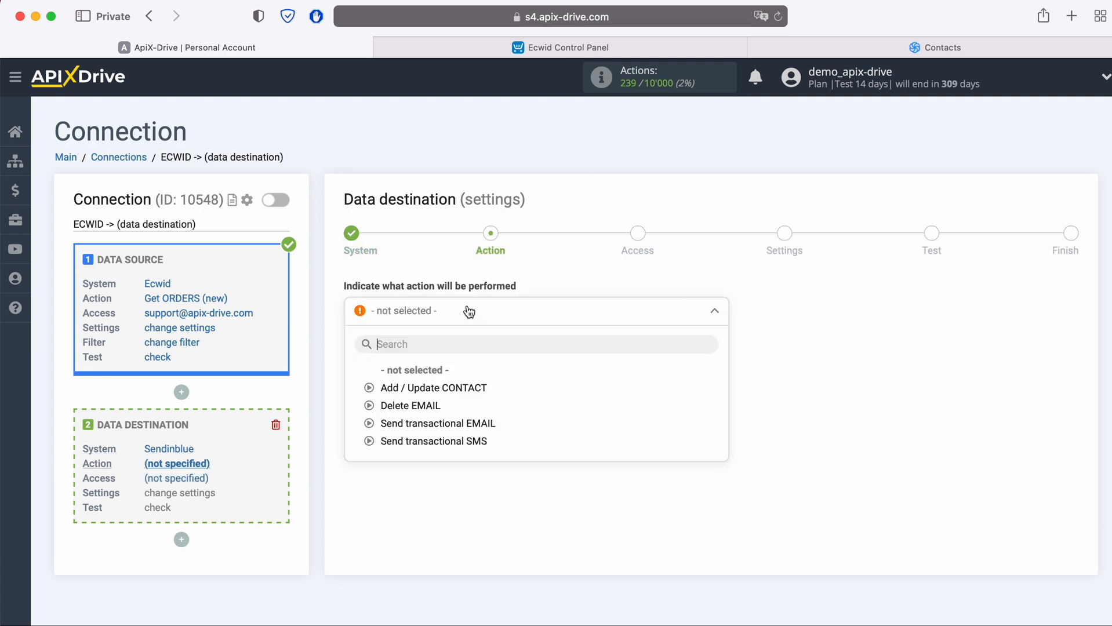
{"action": "left_click", "coordinate": [450, 388]}
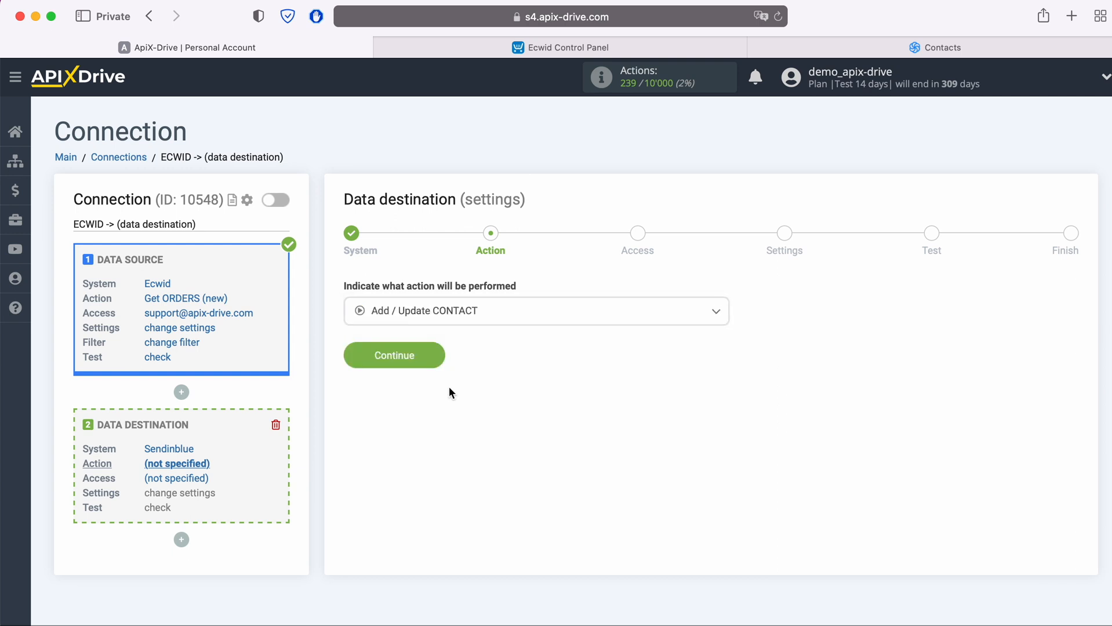
{"action": "left_click", "coordinate": [439, 362]}
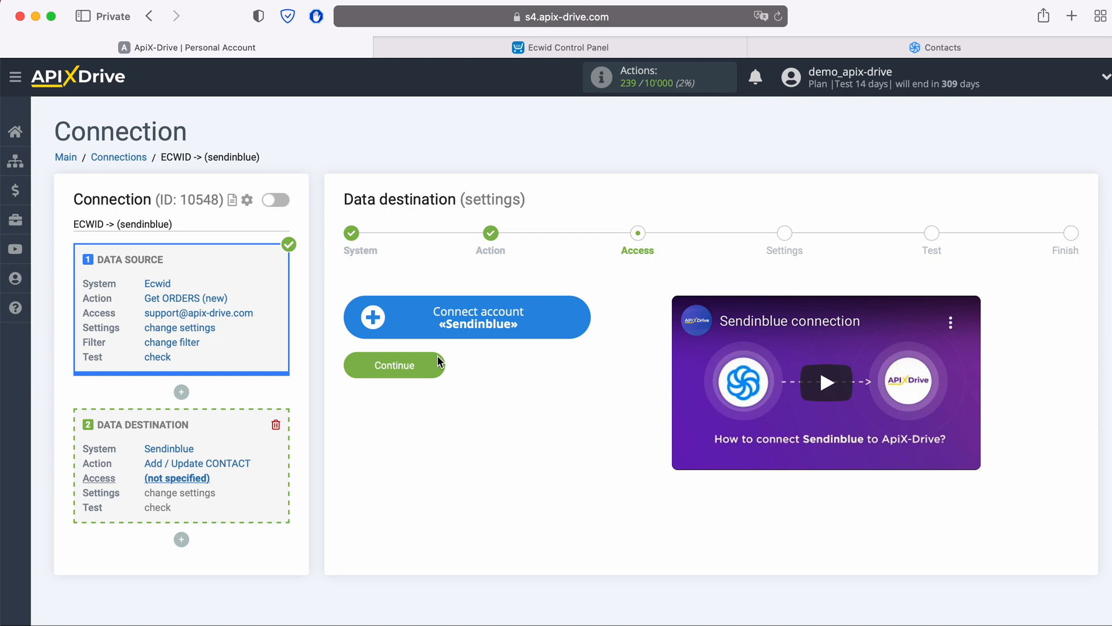
Begin connecting a Sendinblue account, then go to the Sendinblue Contacts page.
{"action": "left_click", "coordinate": [580, 318]}
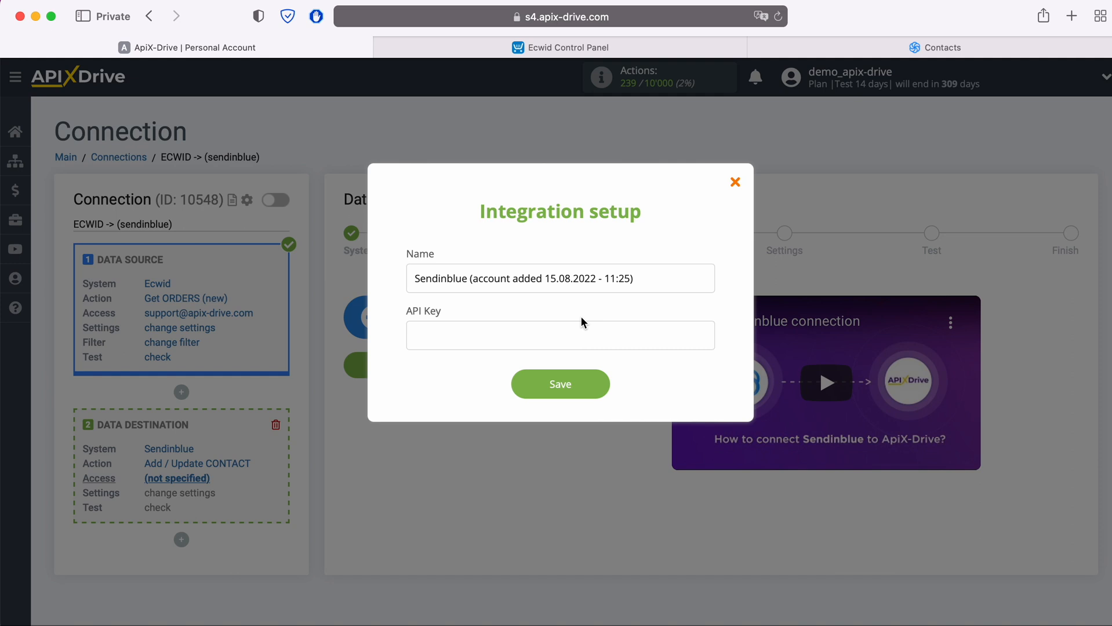
{"action": "left_click", "coordinate": [934, 54]}
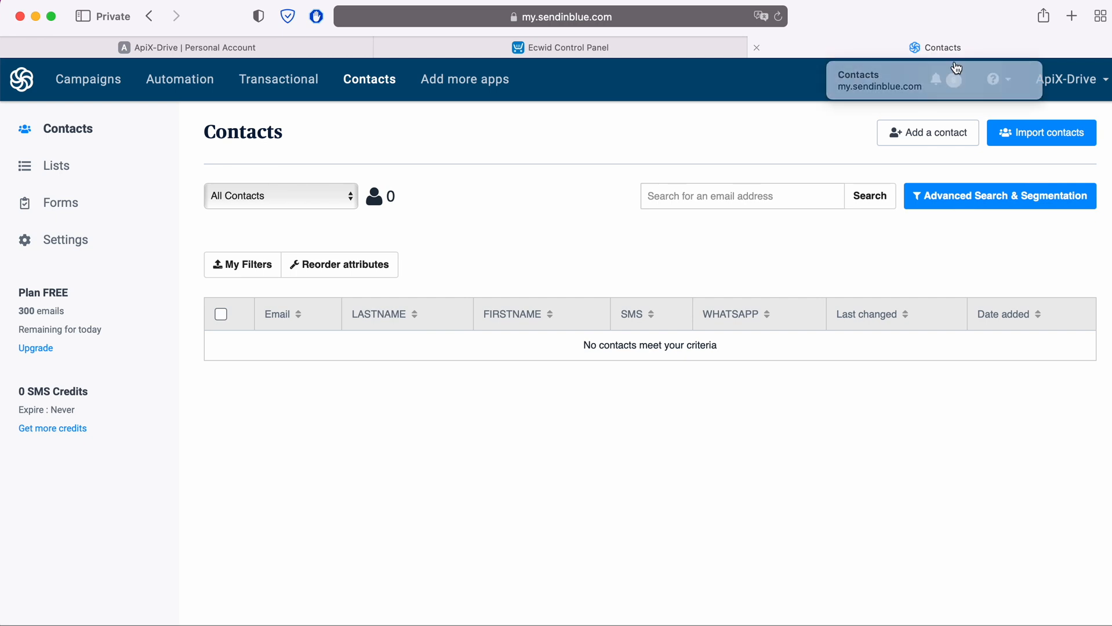
Generate a new Sendinblue API key named 'ApiX-Drive' under SMTP & API.
{"action": "left_click", "coordinate": [1090, 80]}
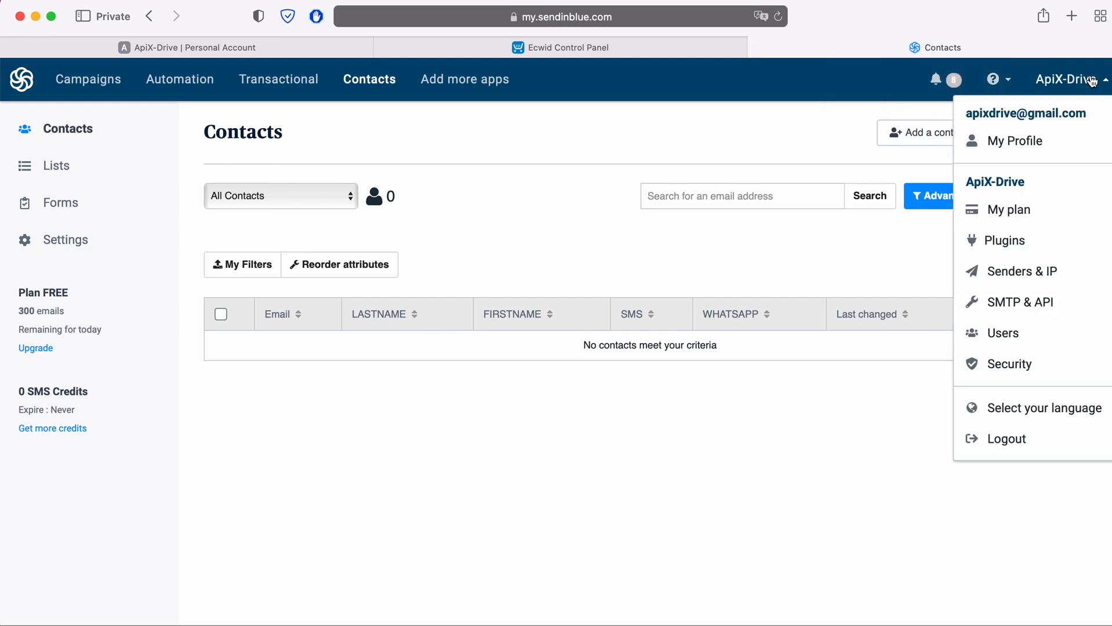
{"action": "left_click", "coordinate": [1041, 302]}
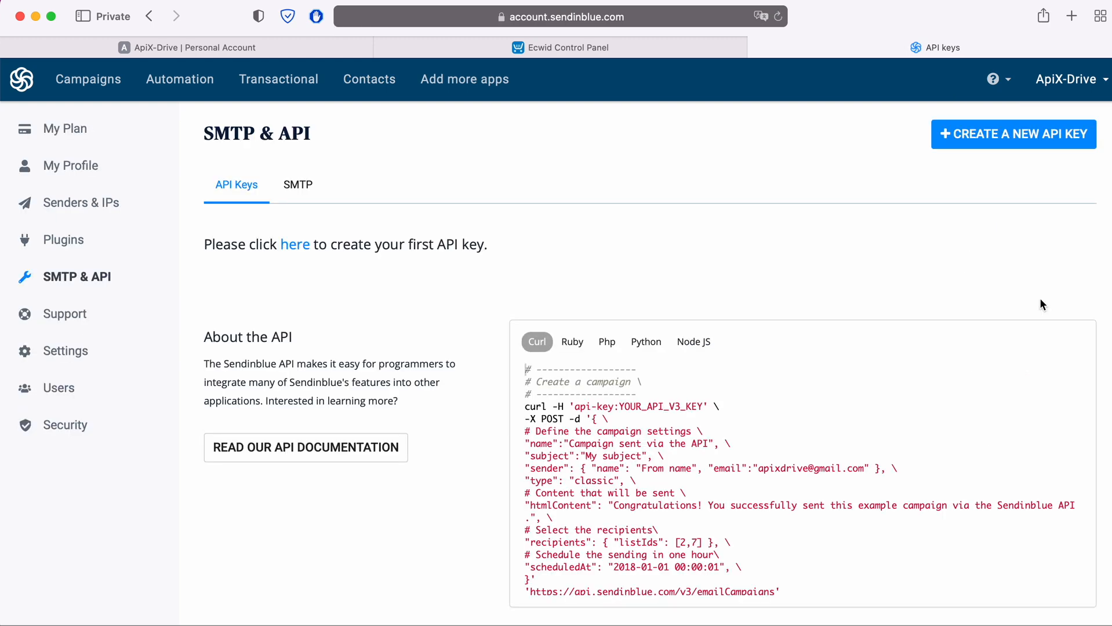
{"action": "left_click", "coordinate": [1020, 143]}
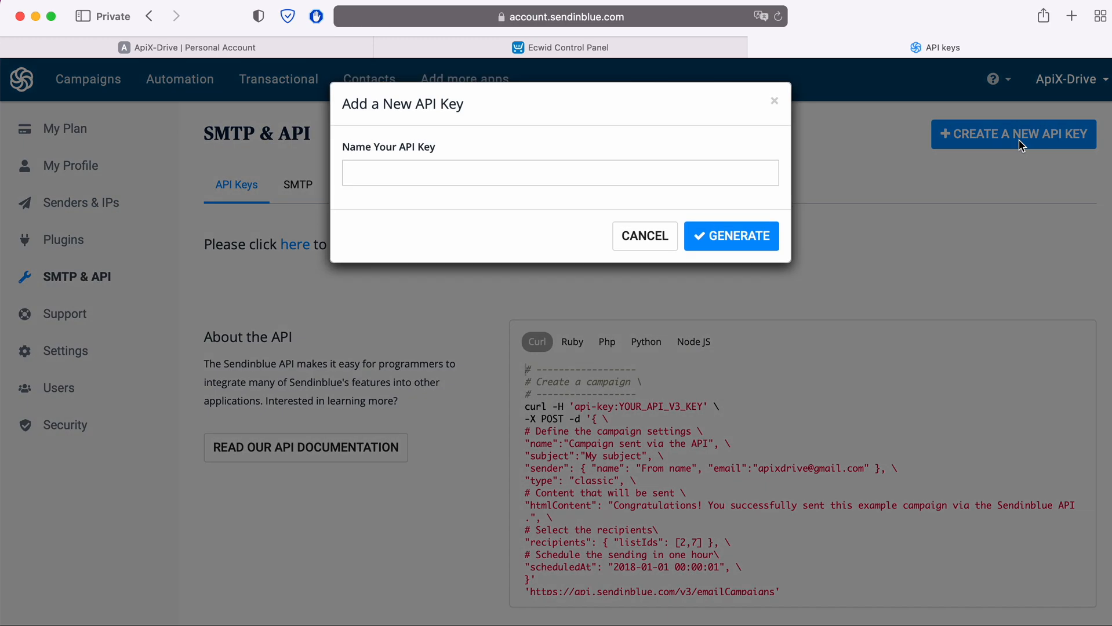
{"action": "left_click", "coordinate": [654, 172]}
{"action": "type", "text": "A"}
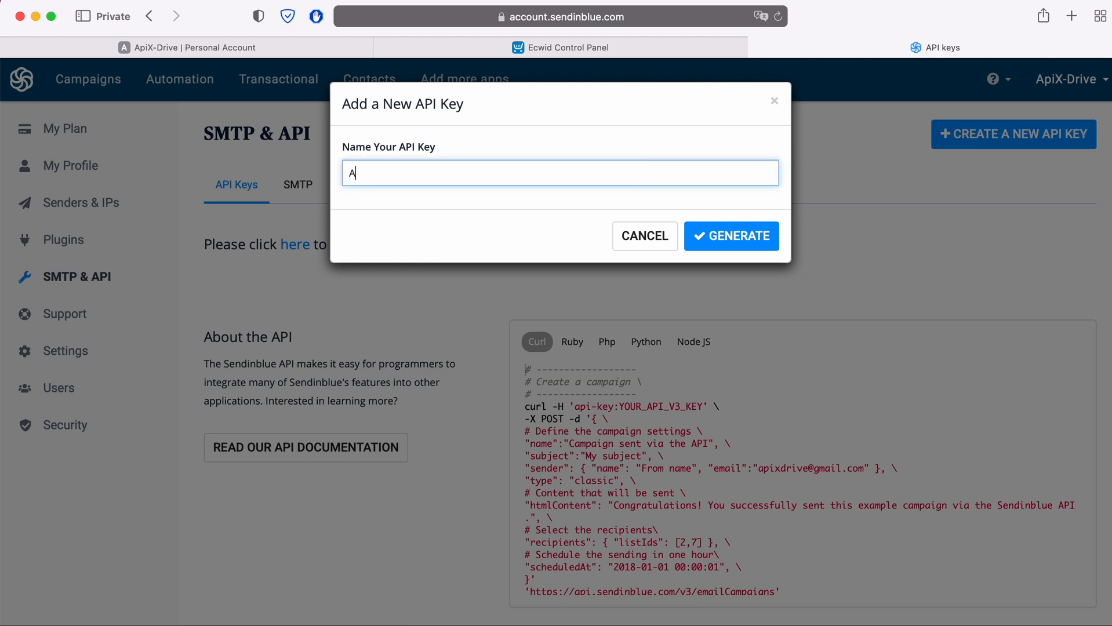
{"action": "type", "text": "piX-Drive"}
{"action": "left_click", "coordinate": [725, 235]}
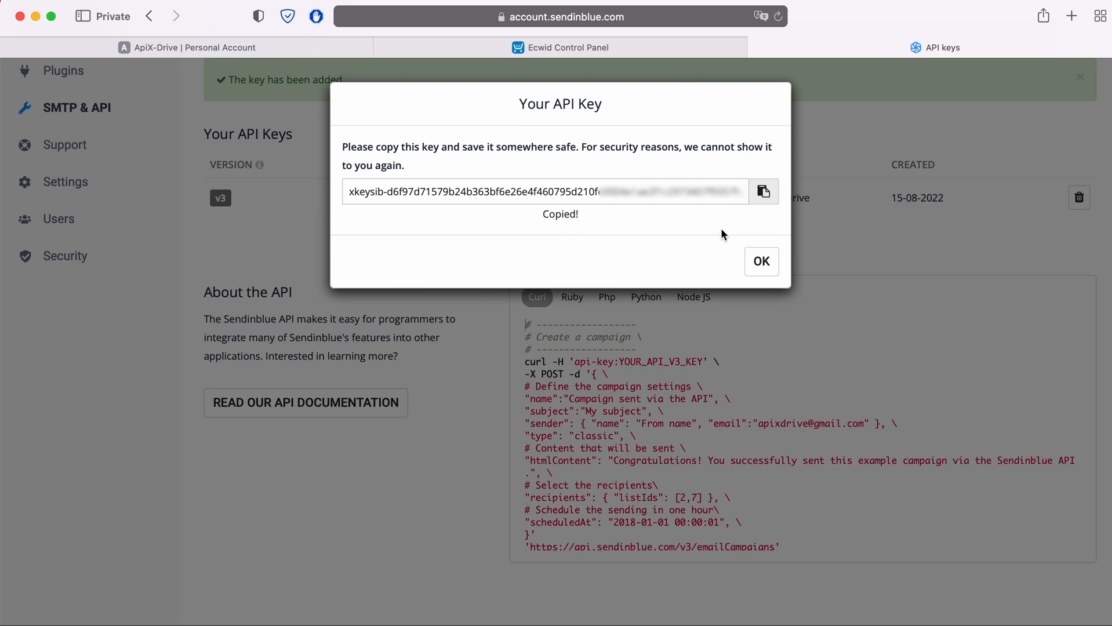
Copy the generated API key to the clipboard.
{"action": "left_click", "coordinate": [771, 194]}
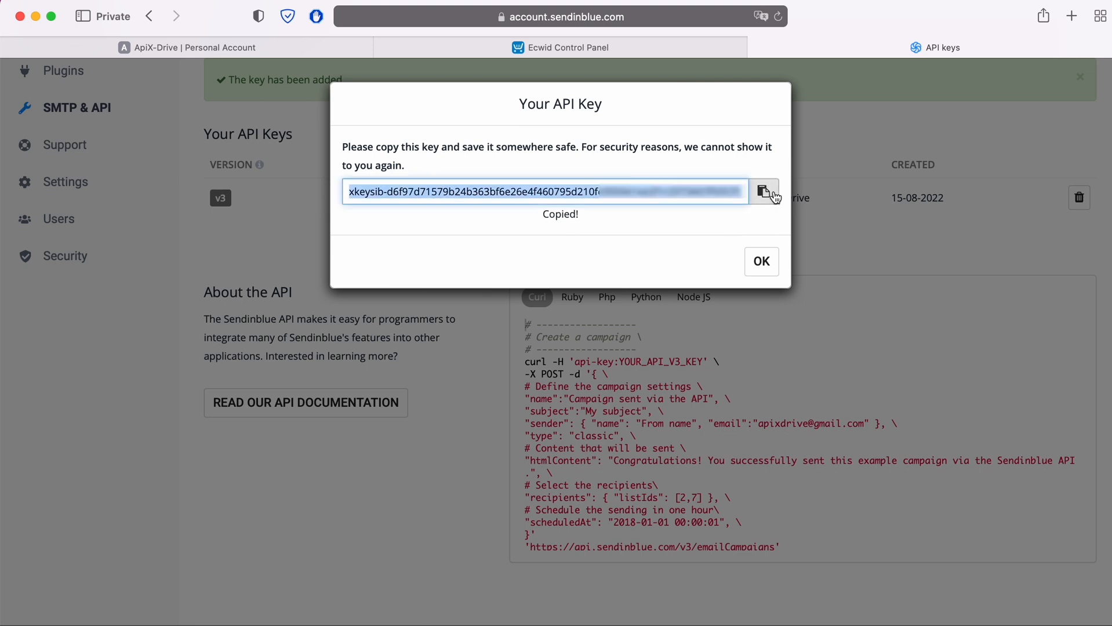
{"action": "right_click", "coordinate": [719, 187]}
{"action": "left_click", "coordinate": [763, 276]}
Paste the Sendinblue API key into ApiX-Drive's API Key field and save.
{"action": "left_click", "coordinate": [258, 47]}
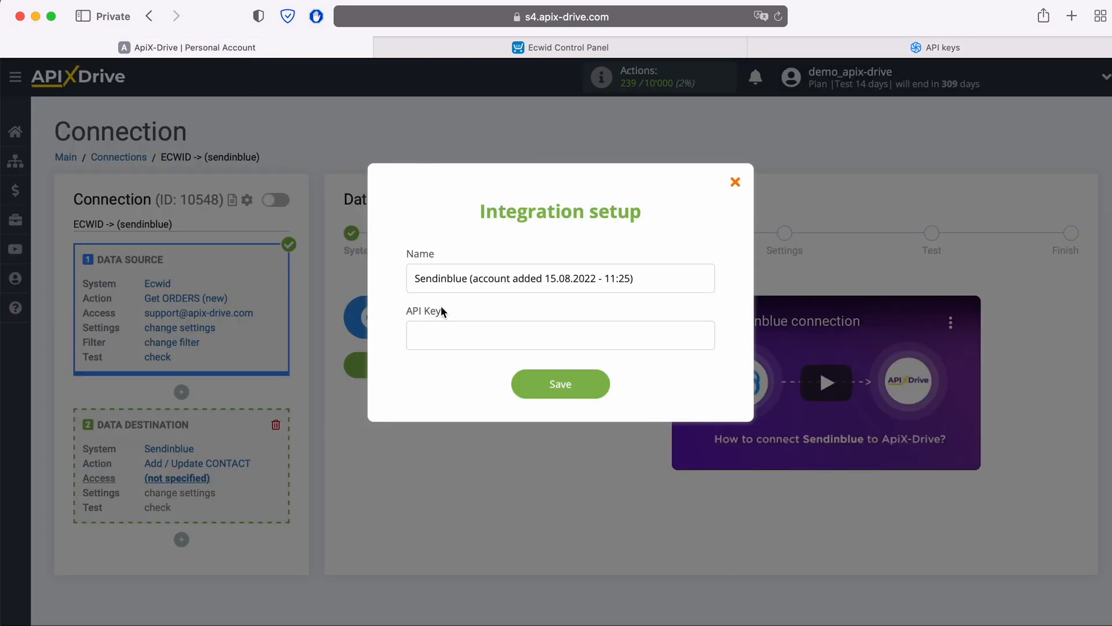
{"action": "right_click", "coordinate": [462, 331]}
{"action": "left_click", "coordinate": [487, 375]}
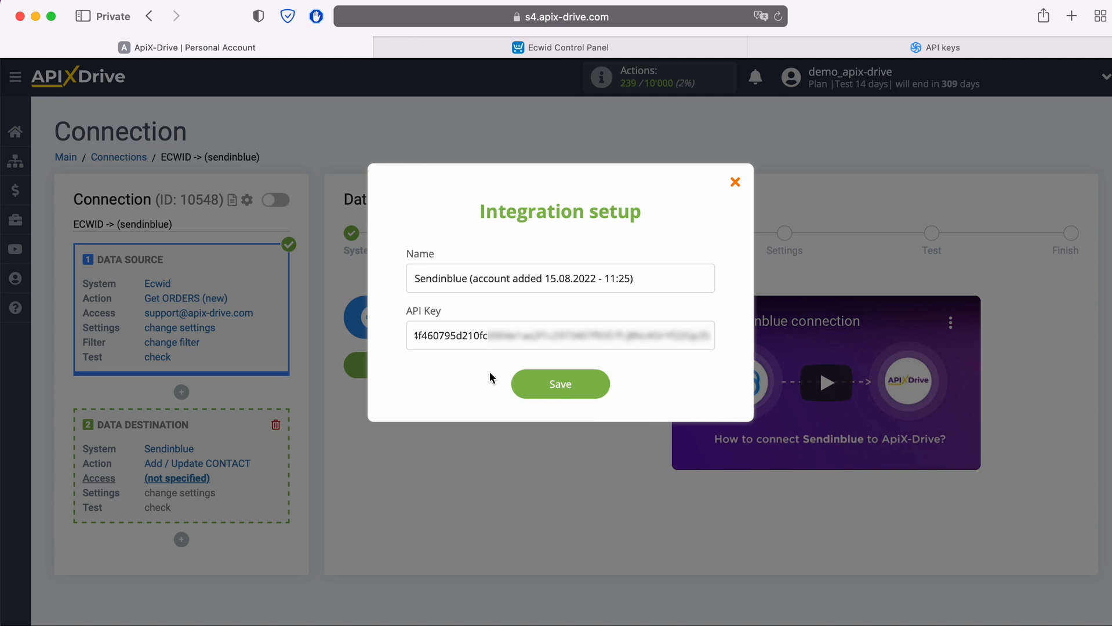
{"action": "left_click", "coordinate": [605, 385]}
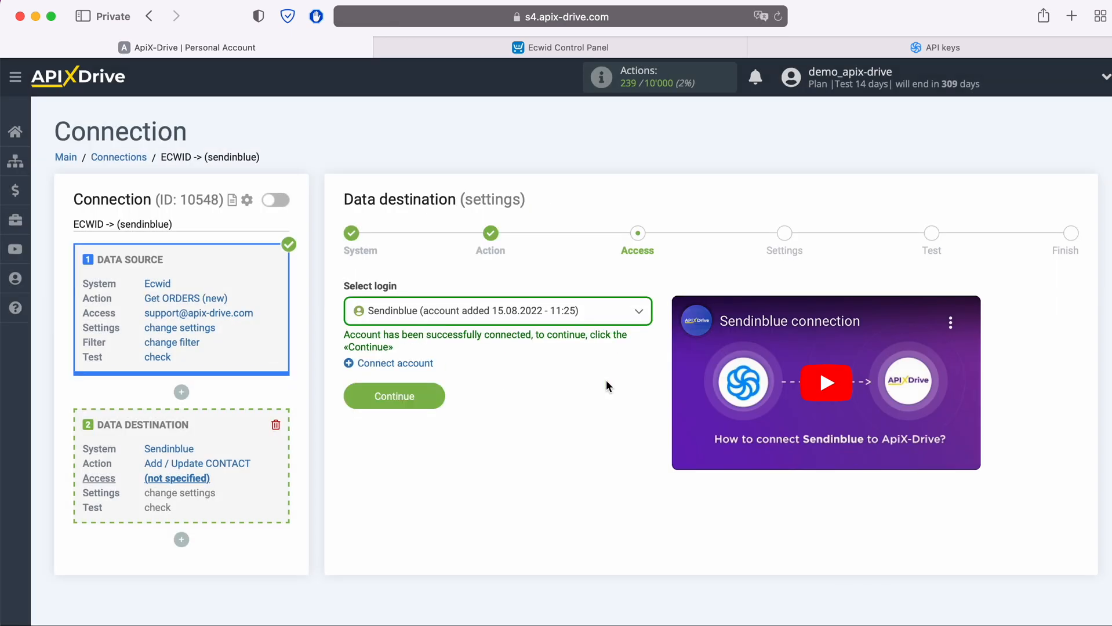
Select the connected Sendinblue account as the destination login.
{"action": "left_click", "coordinate": [603, 318]}
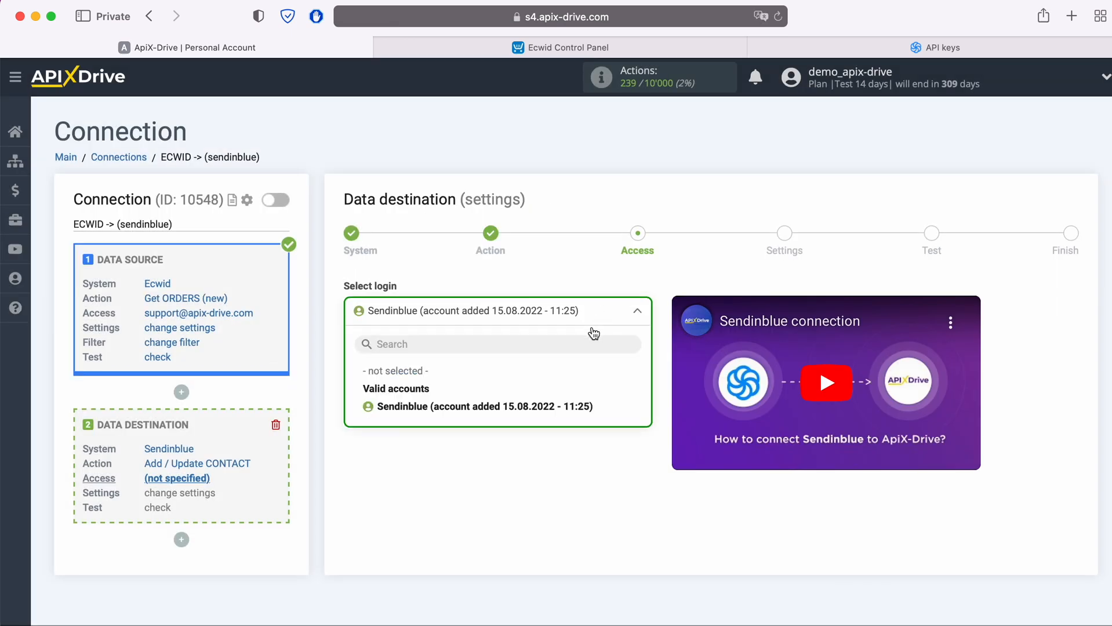
{"action": "left_click", "coordinate": [561, 408]}
{"action": "left_click", "coordinate": [436, 397]}
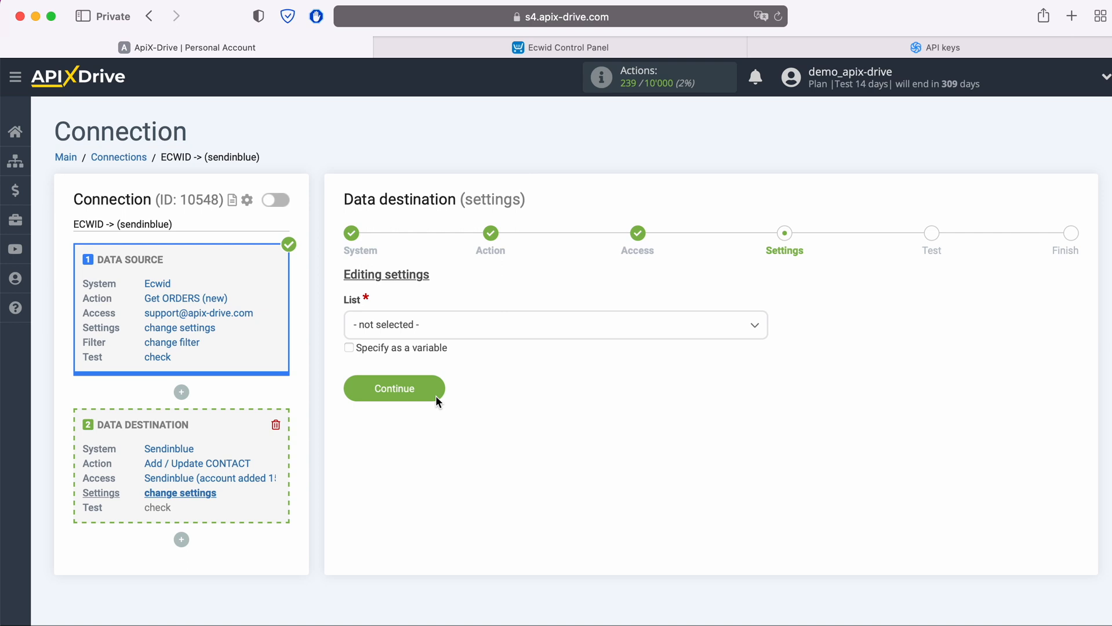
Choose the ApiX-Drive contact list for new Sendinblue contacts.
{"action": "left_click", "coordinate": [473, 326]}
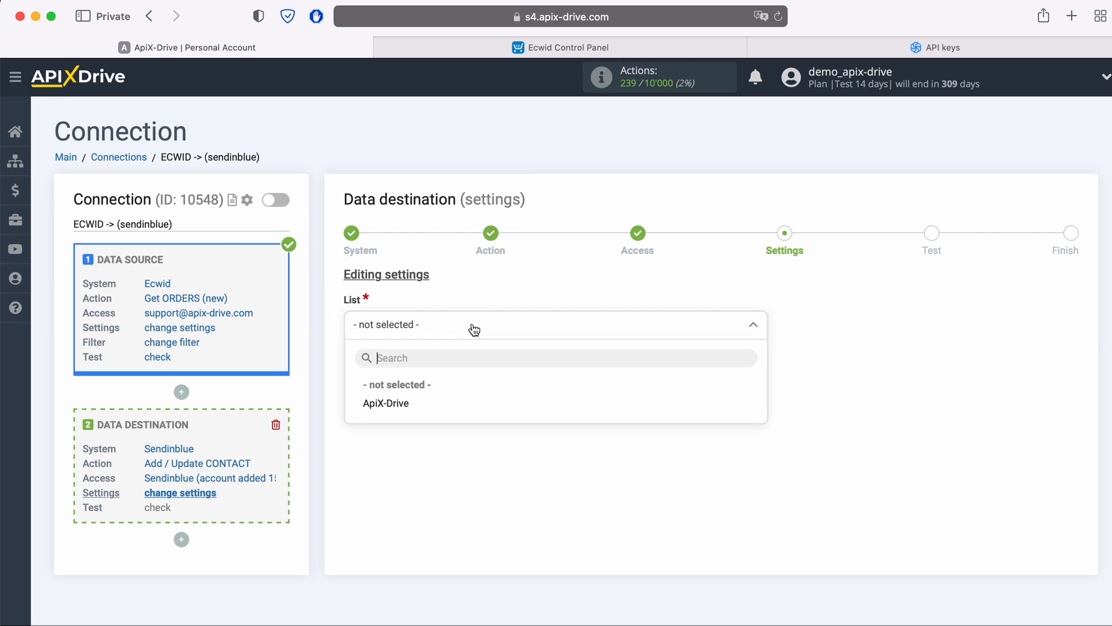
{"action": "left_click", "coordinate": [408, 403]}
{"action": "left_click", "coordinate": [408, 399]}
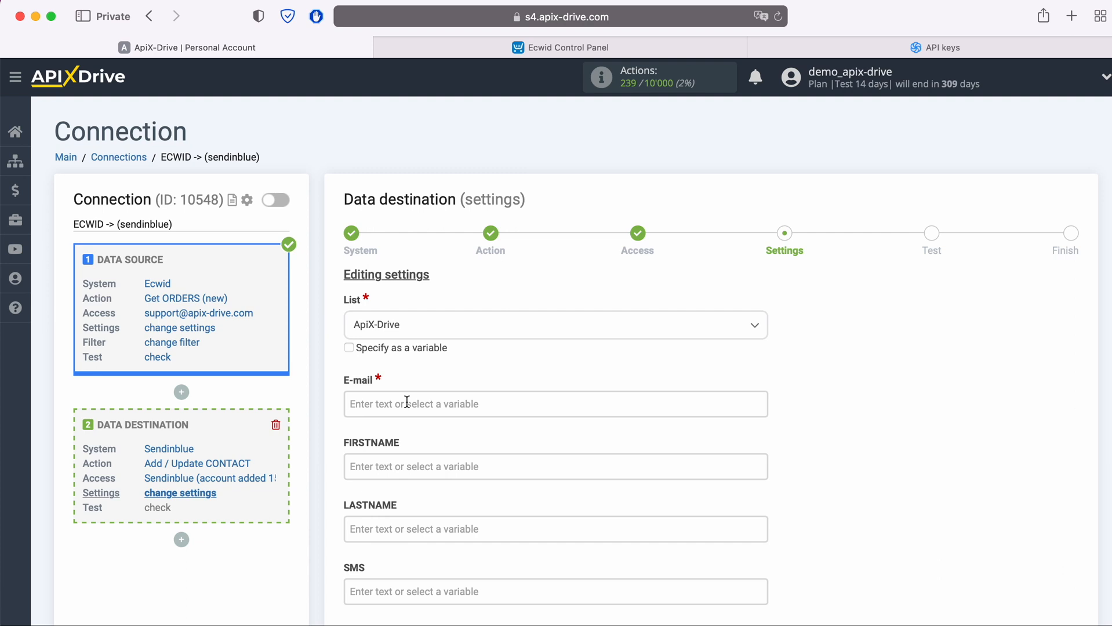
Map E-mail to the Ecwid order e-mail and FIRSTNAME to Full name.
{"action": "left_click", "coordinate": [407, 402]}
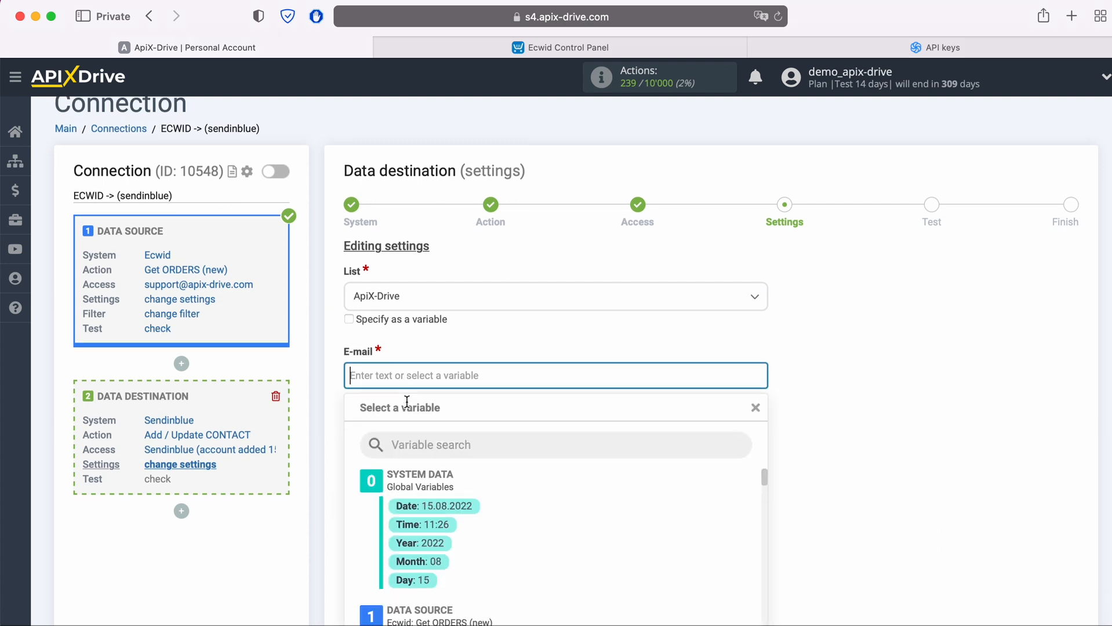
{"action": "scroll", "coordinate": [617, 398], "scroll_direction": "down", "scroll_amount": 4}
{"action": "scroll", "coordinate": [618, 398], "scroll_direction": "down", "scroll_amount": 2}
{"action": "scroll", "coordinate": [619, 401], "scroll_direction": "down", "scroll_amount": 5}
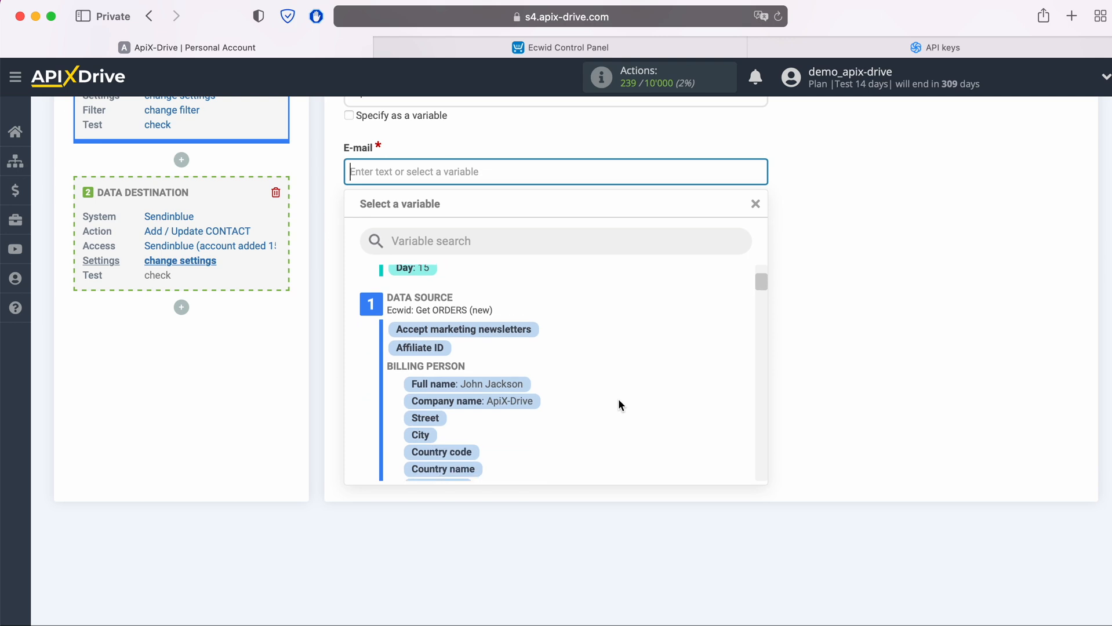
{"action": "scroll", "coordinate": [619, 401], "scroll_direction": "down", "scroll_amount": 5}
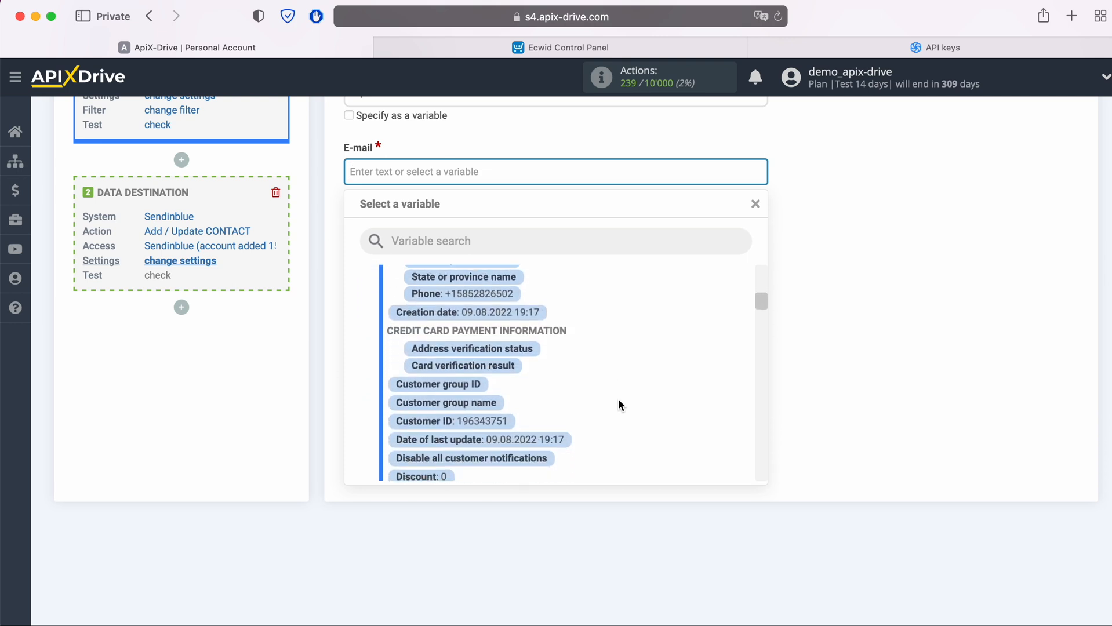
{"action": "scroll", "coordinate": [619, 404], "scroll_direction": "down", "scroll_amount": 5}
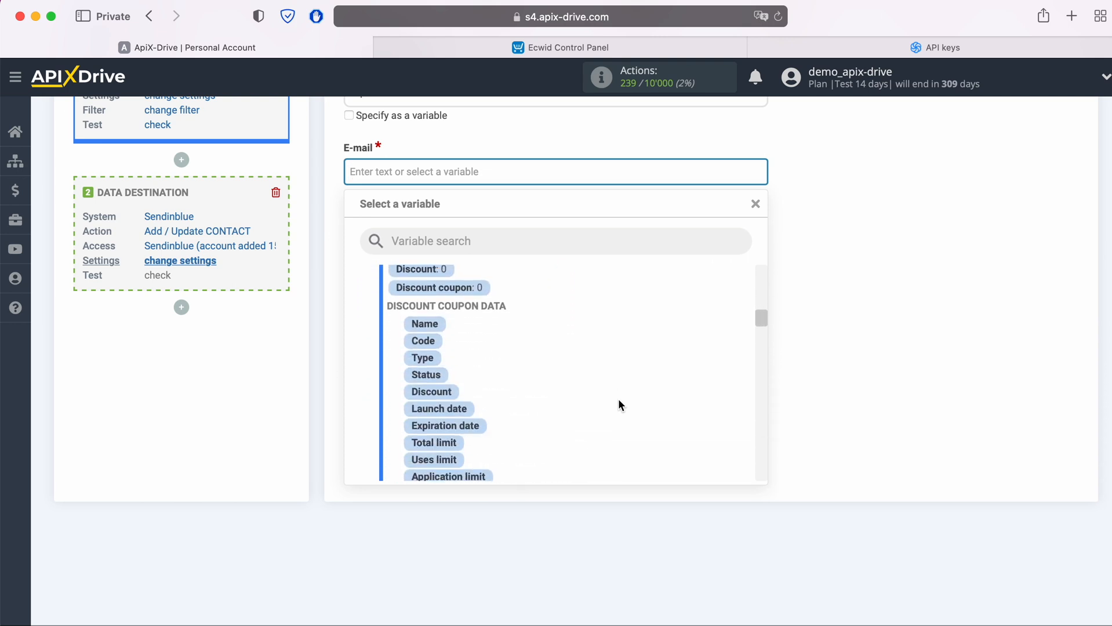
{"action": "scroll", "coordinate": [617, 399], "scroll_direction": "down", "scroll_amount": 2}
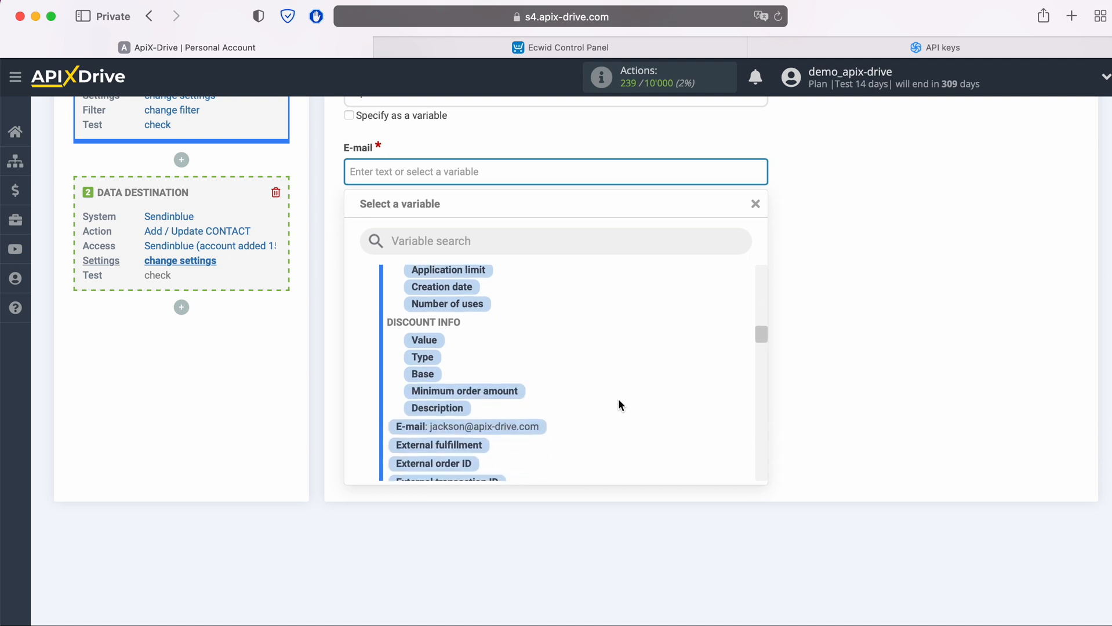
{"action": "left_click", "coordinate": [538, 414]}
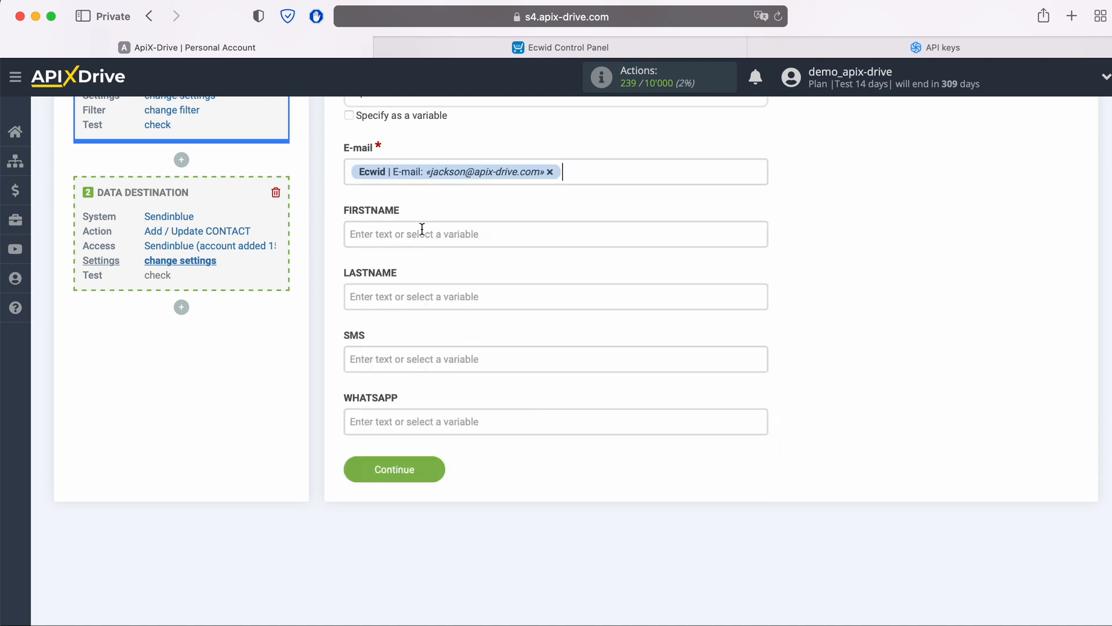
{"action": "left_click", "coordinate": [423, 230]}
{"action": "scroll", "coordinate": [605, 367], "scroll_direction": "down", "scroll_amount": 2}
{"action": "scroll", "coordinate": [605, 366], "scroll_direction": "down", "scroll_amount": 3}
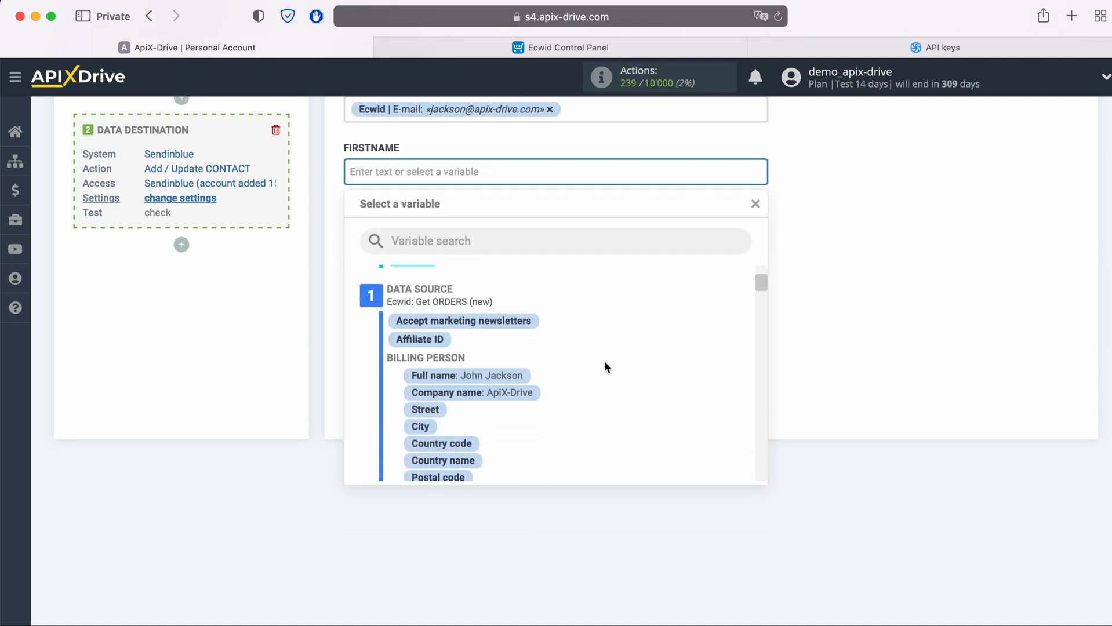
{"action": "left_click", "coordinate": [515, 347]}
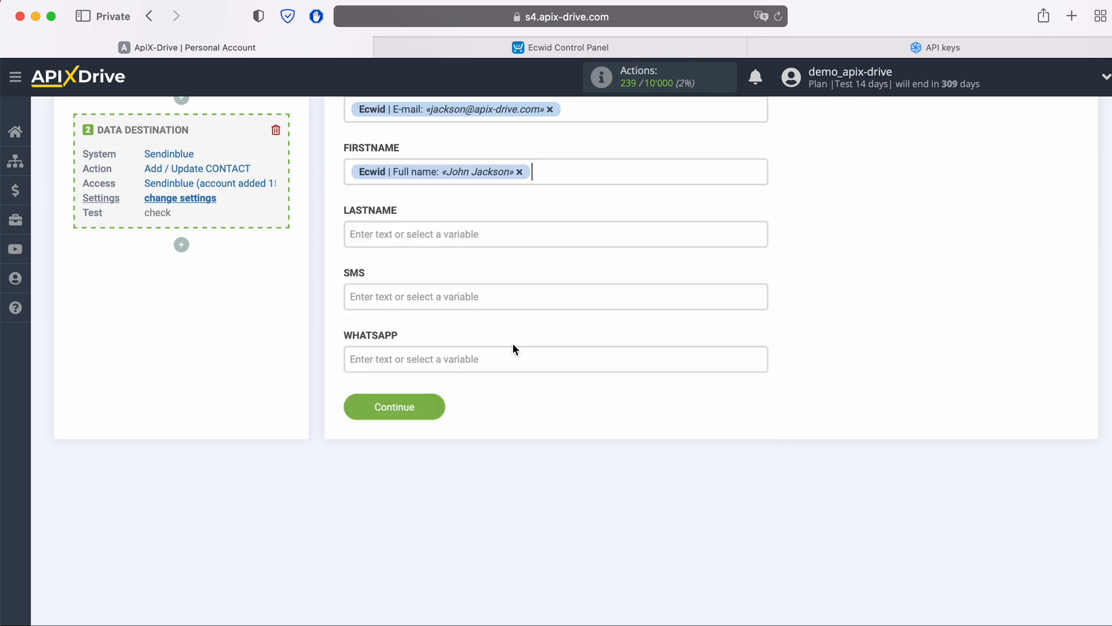
Map SMS and WHATSAPP to the Ecwid billing Phone and save the mapping.
{"action": "left_click", "coordinate": [471, 296]}
{"action": "scroll", "coordinate": [619, 395], "scroll_direction": "down", "scroll_amount": 5}
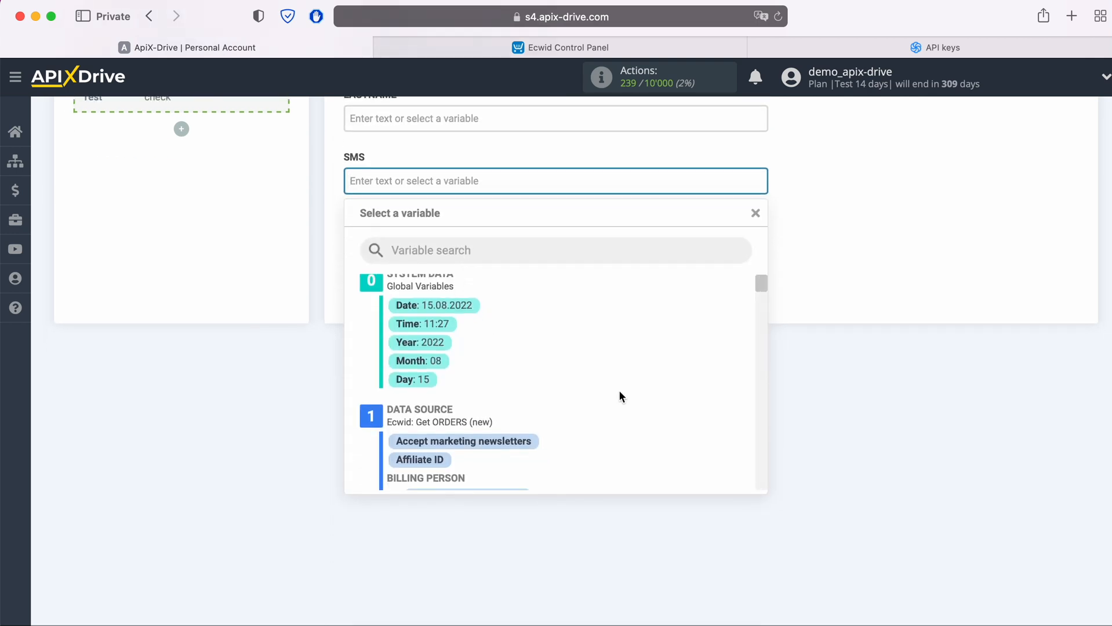
{"action": "scroll", "coordinate": [603, 398], "scroll_direction": "down", "scroll_amount": 1}
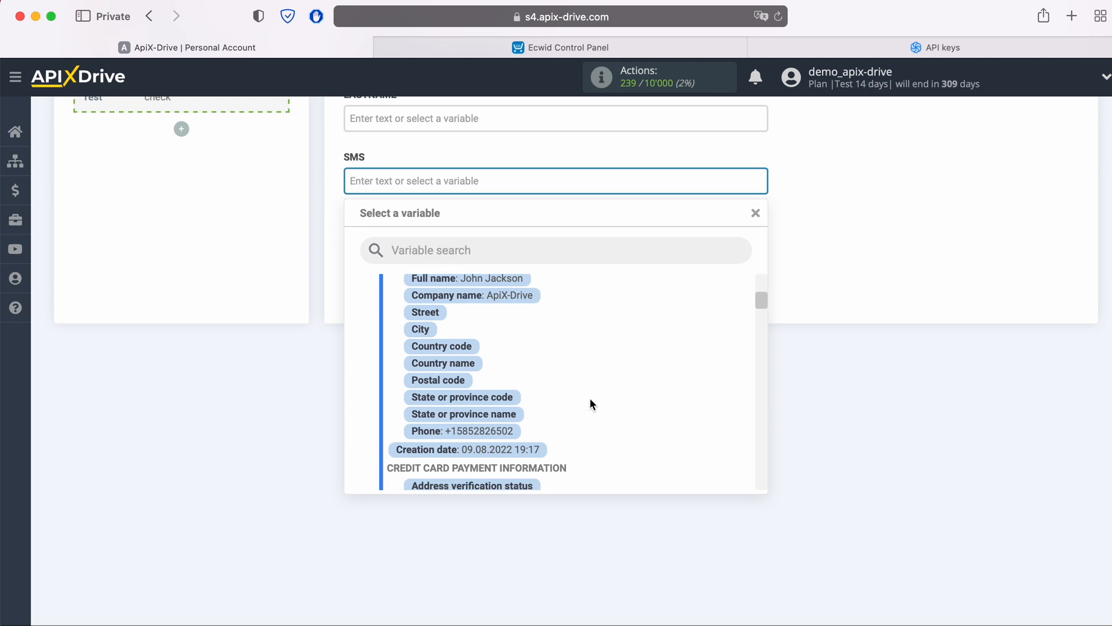
{"action": "left_click", "coordinate": [508, 432]}
{"action": "left_click", "coordinate": [519, 238]}
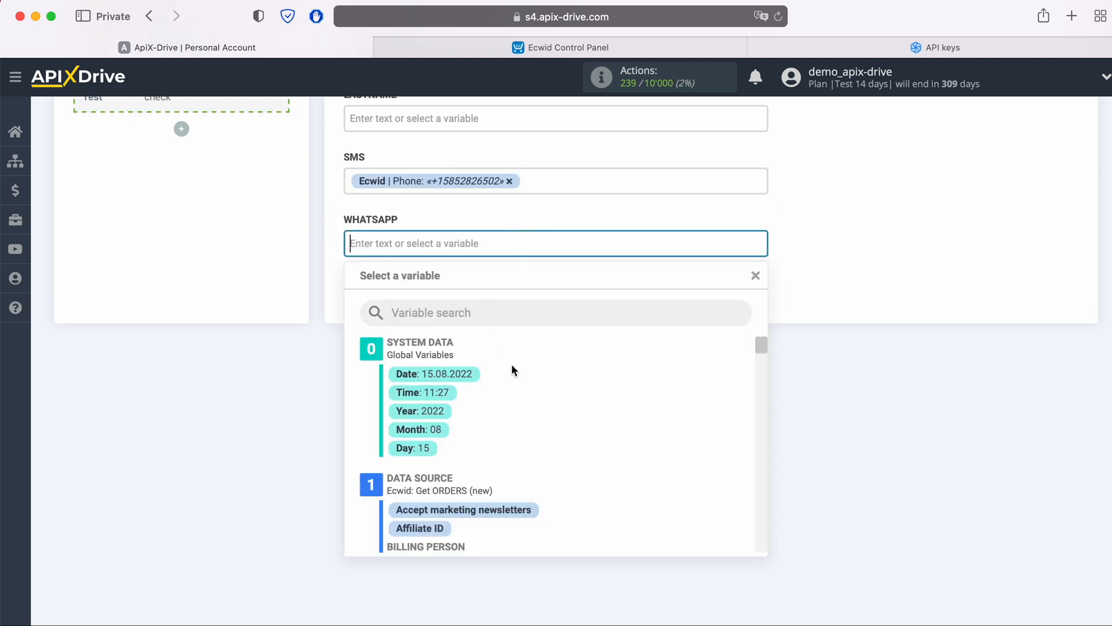
{"action": "scroll", "coordinate": [598, 402], "scroll_direction": "down", "scroll_amount": 4}
{"action": "scroll", "coordinate": [599, 401], "scroll_direction": "down", "scroll_amount": 2}
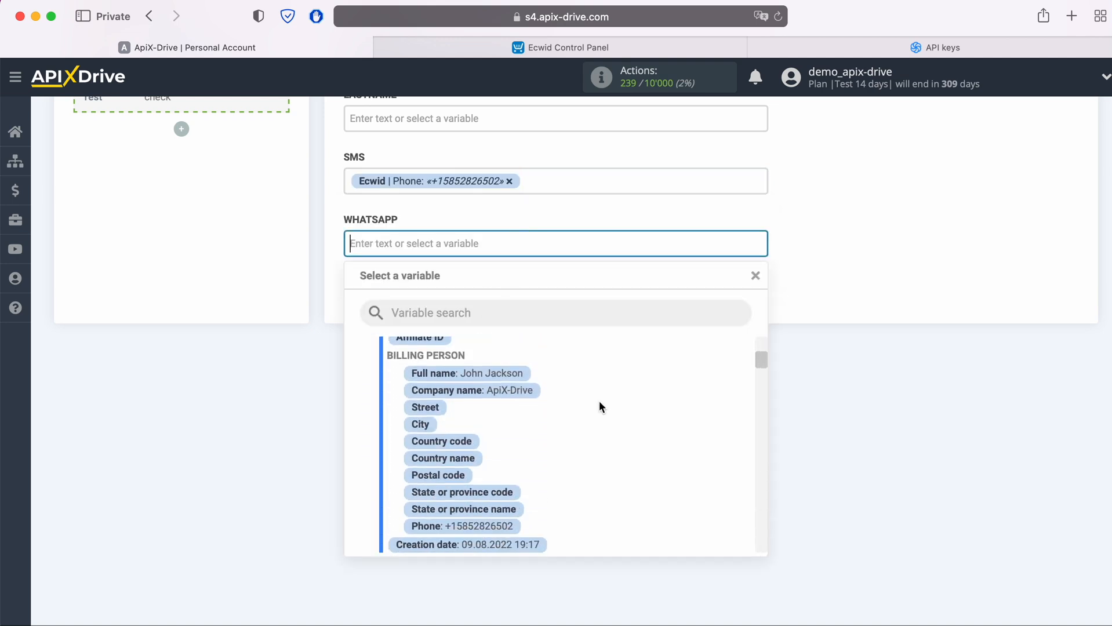
{"action": "left_click", "coordinate": [508, 502]}
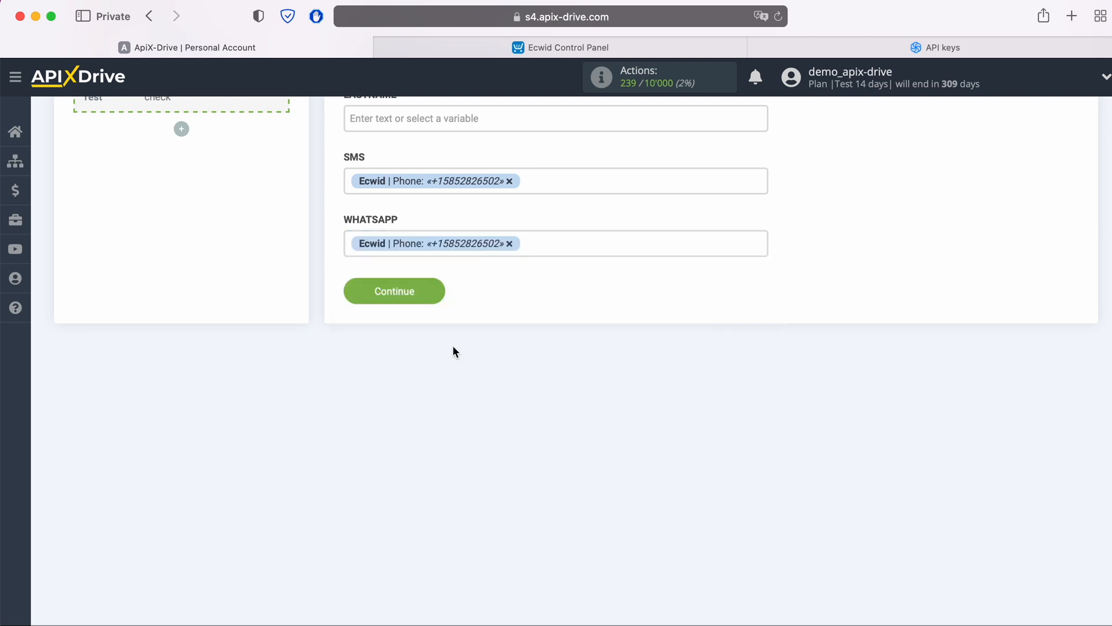
{"action": "left_click", "coordinate": [431, 292]}
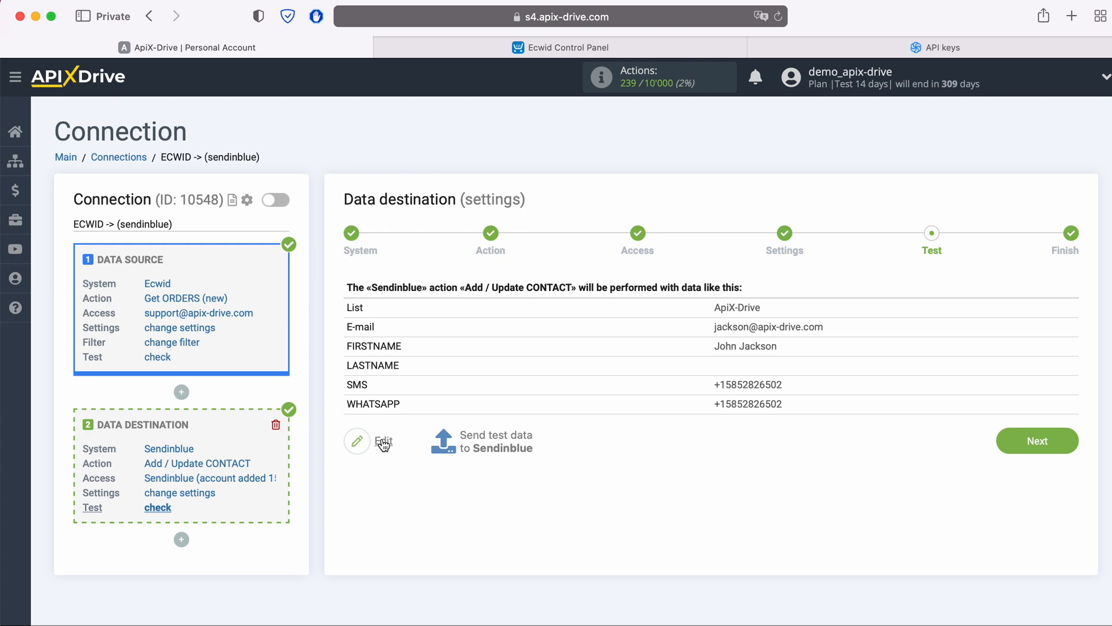
Send test contact data to Sendinblue and check its Contacts list.
{"action": "left_click", "coordinate": [507, 440]}
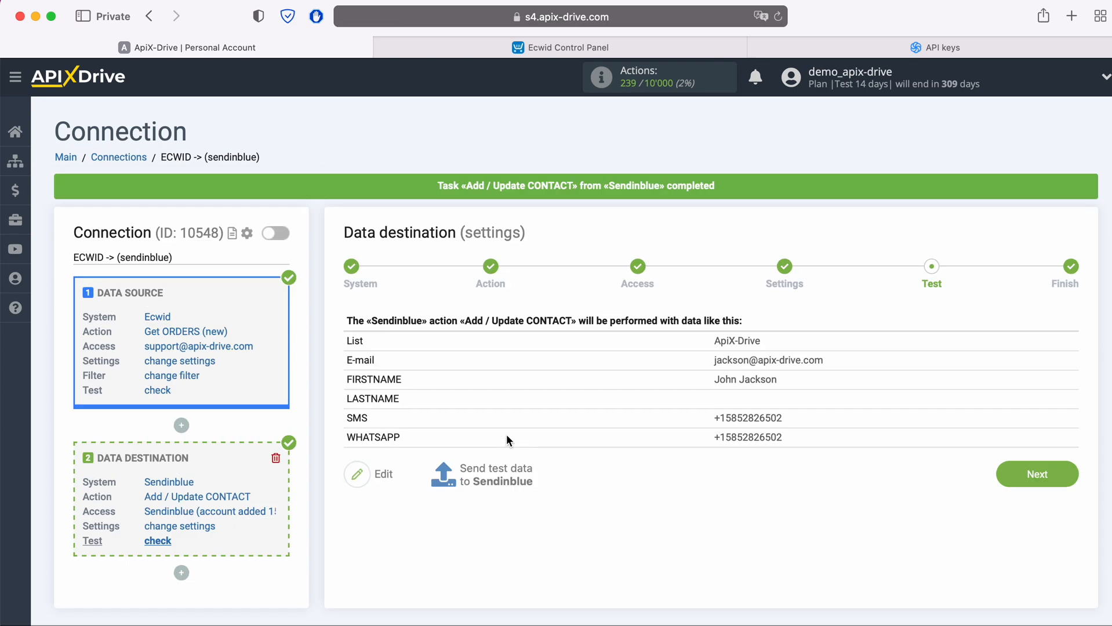
{"action": "left_click", "coordinate": [882, 51]}
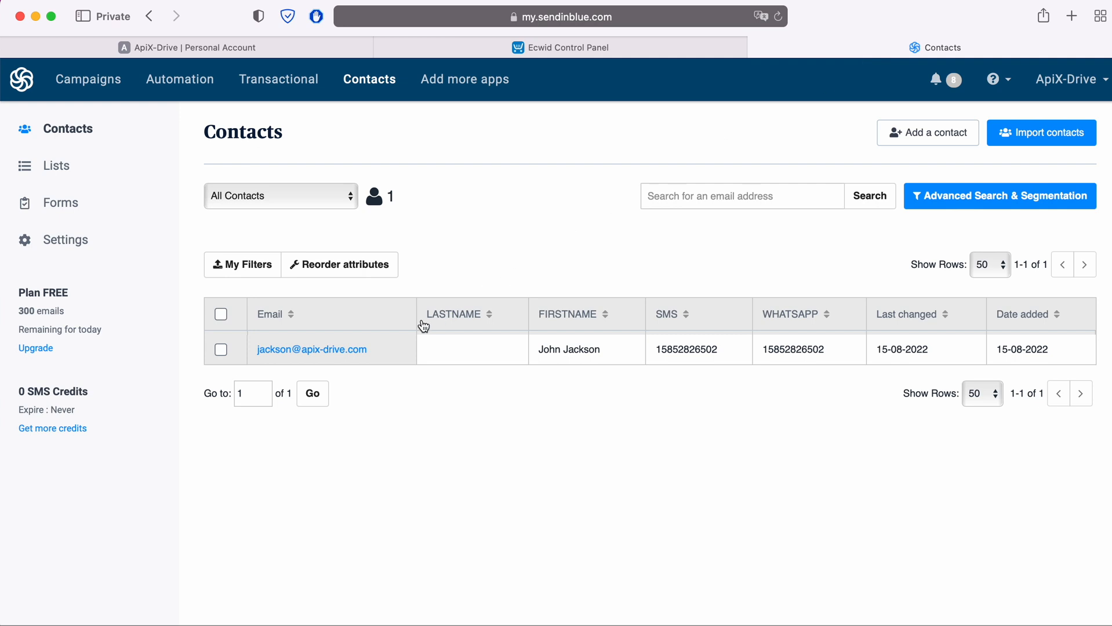
Check the new Sendinblue contact's name, SMS and WhatsApp details, then return to ApiX-Drive's test page.
{"action": "left_click", "coordinate": [335, 351]}
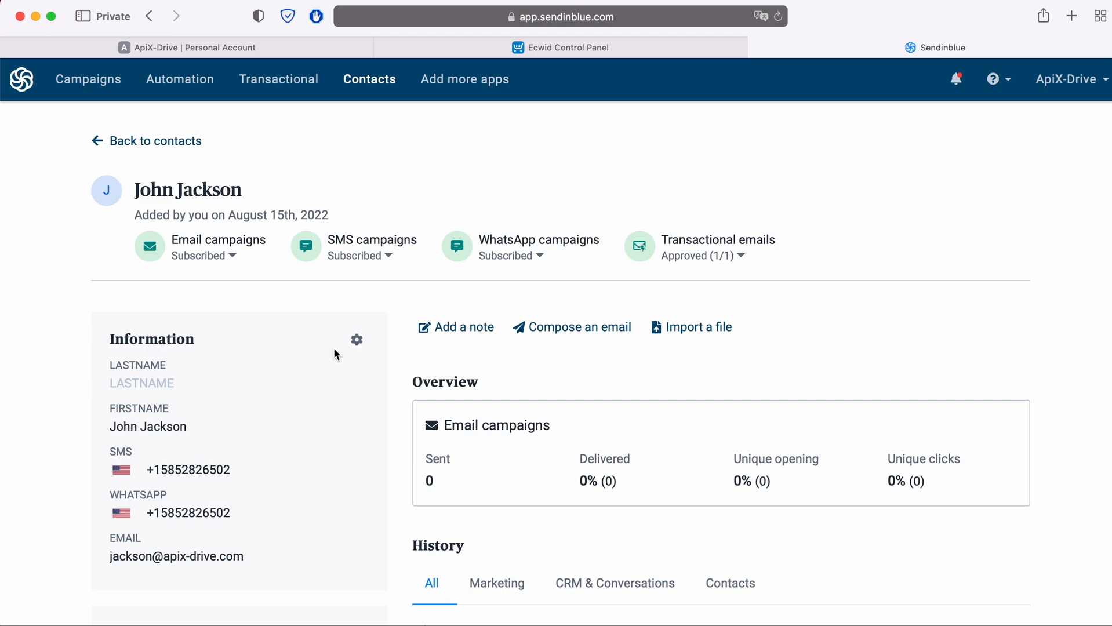
{"action": "left_click", "coordinate": [247, 49]}
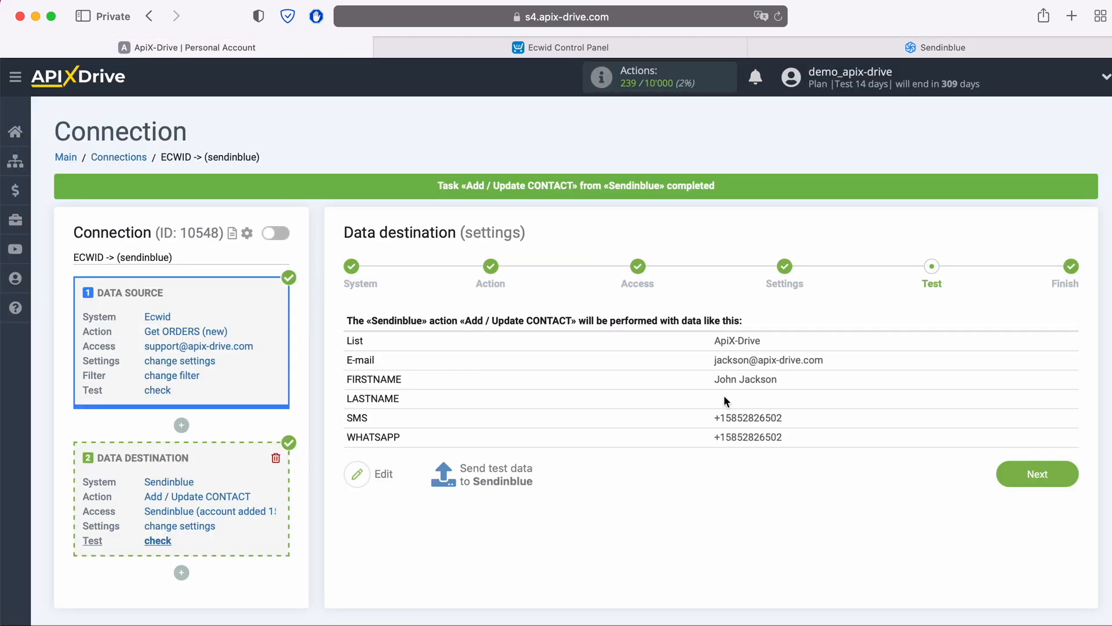
Finish the Ecwid-to-Sendinblue connection, enable auto-update, and save a 5-minute update interval.
{"action": "left_click", "coordinate": [1067, 475]}
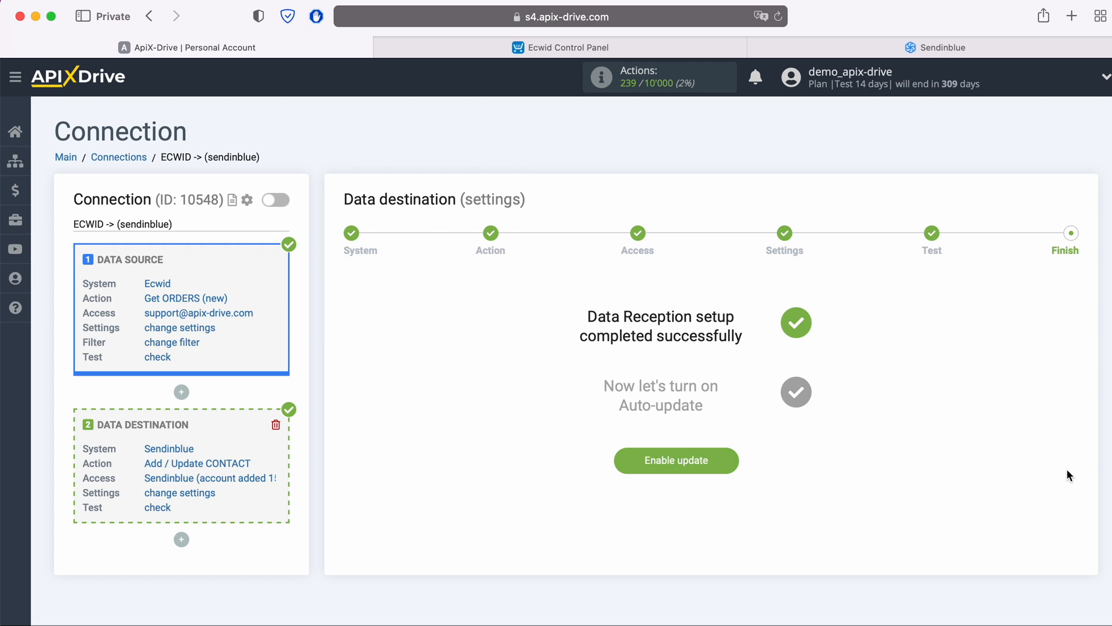
{"action": "left_click", "coordinate": [724, 462]}
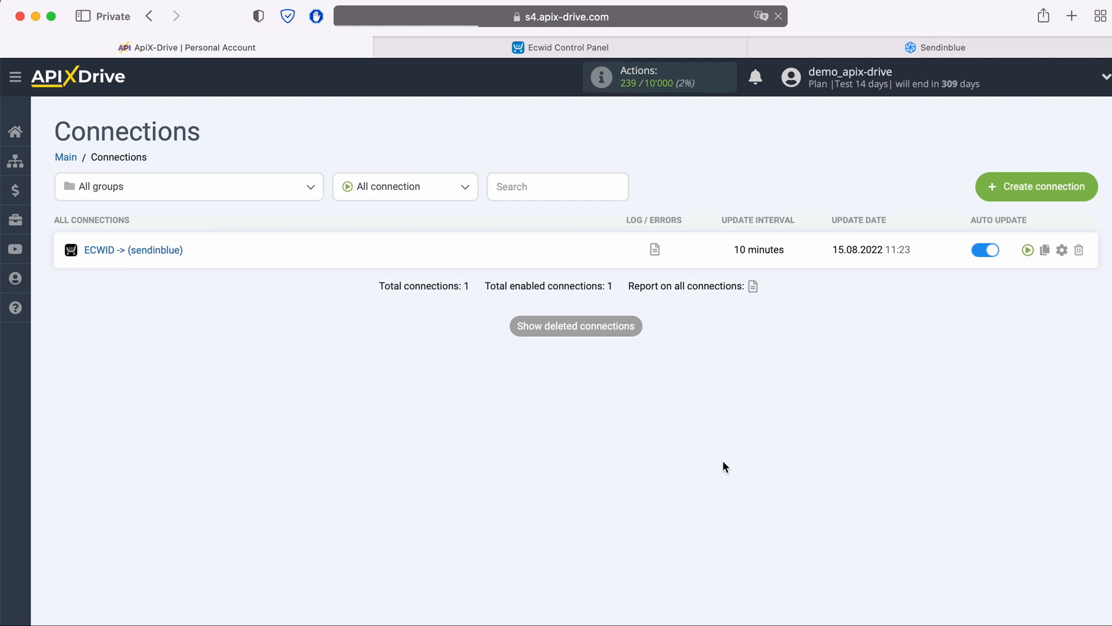
{"action": "left_click", "coordinate": [1062, 250]}
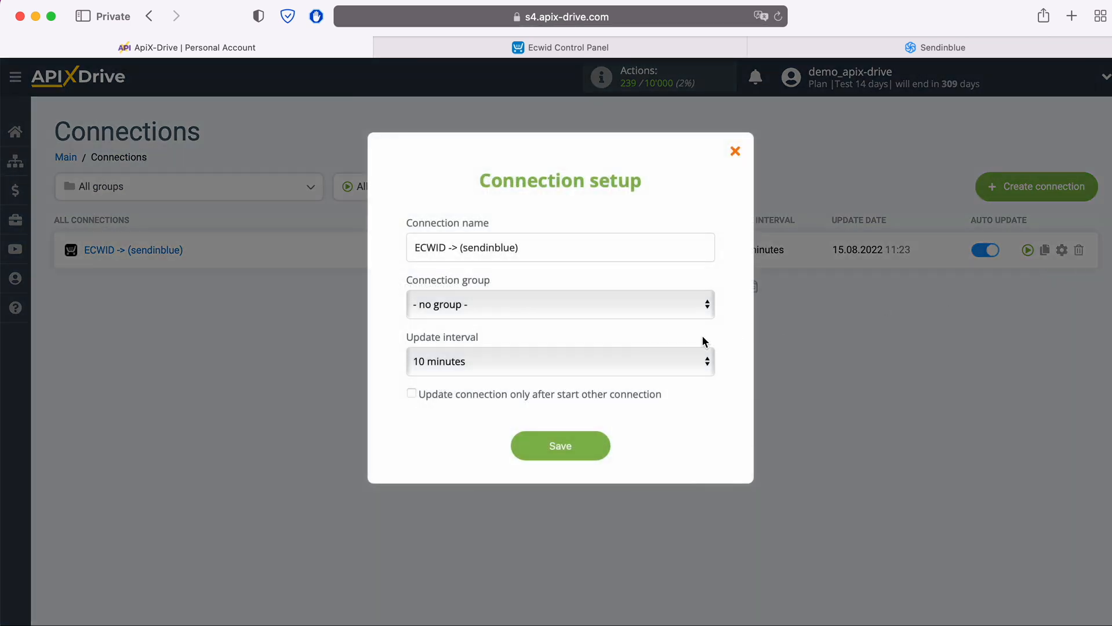
{"action": "left_click", "coordinate": [671, 361]}
{"action": "left_click", "coordinate": [645, 337]}
{"action": "left_click", "coordinate": [602, 446]}
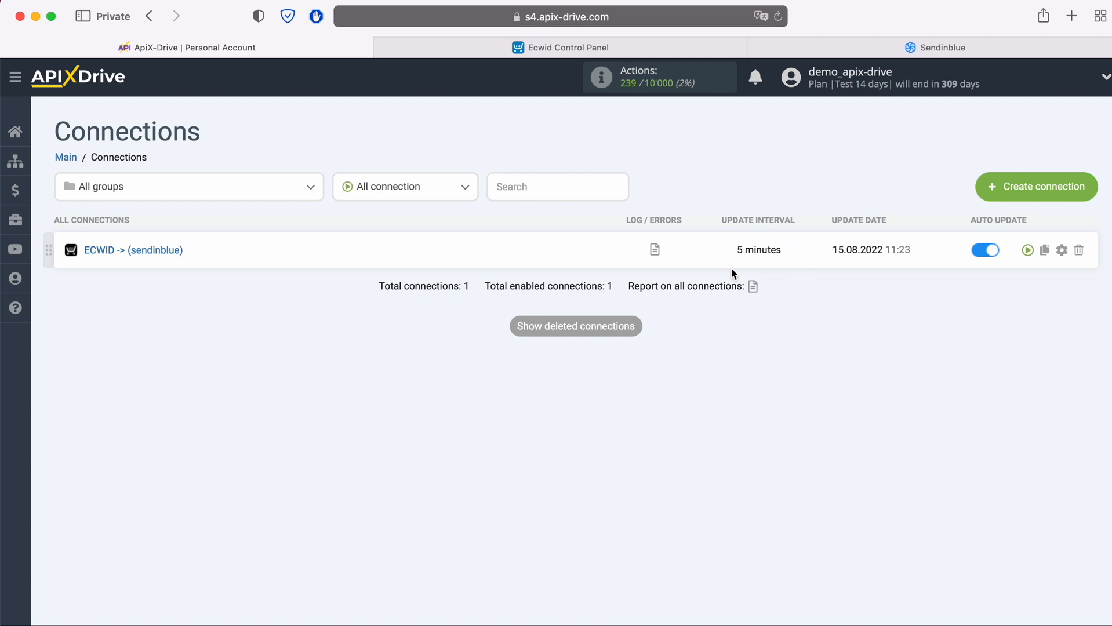